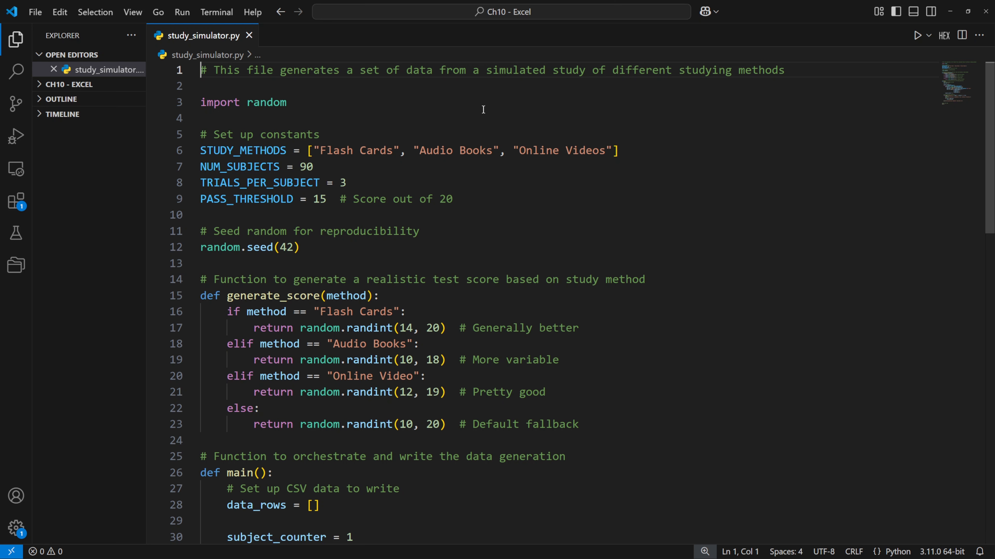
# Examine the study constants and the generate_score function in study_simulator.py
pyautogui.scroll(-1, 368, 147)
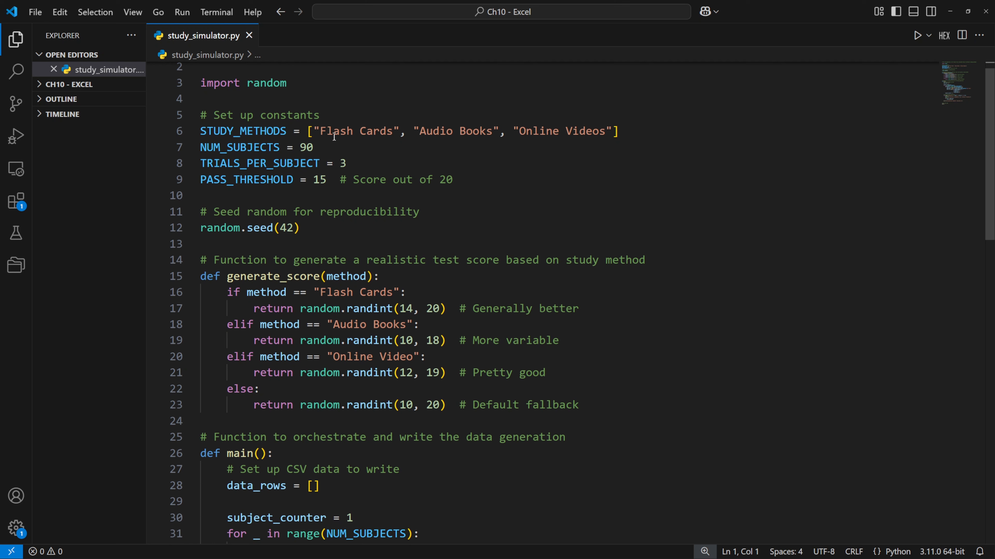
pyautogui.moveTo(312, 131); pyautogui.dragTo(617, 131)
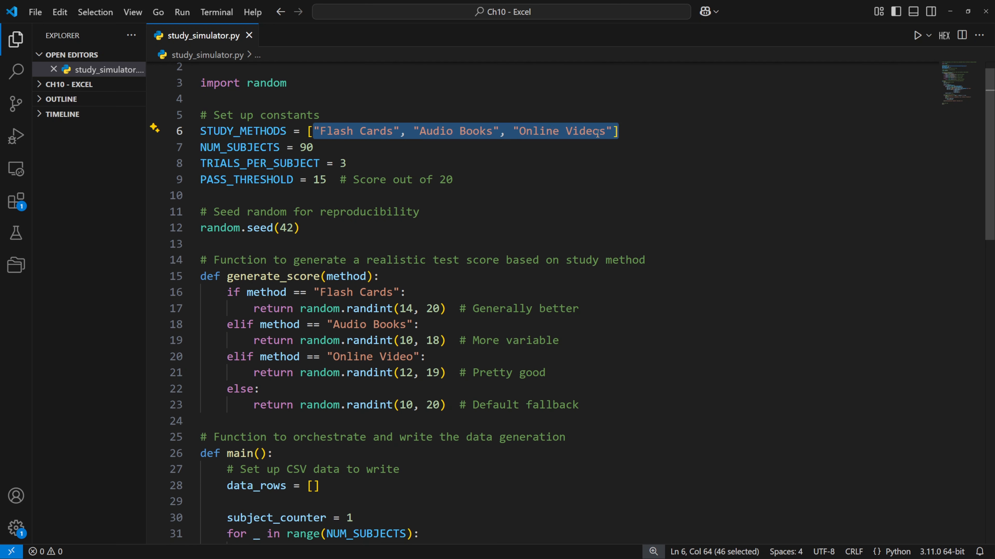
pyautogui.click(331, 147)
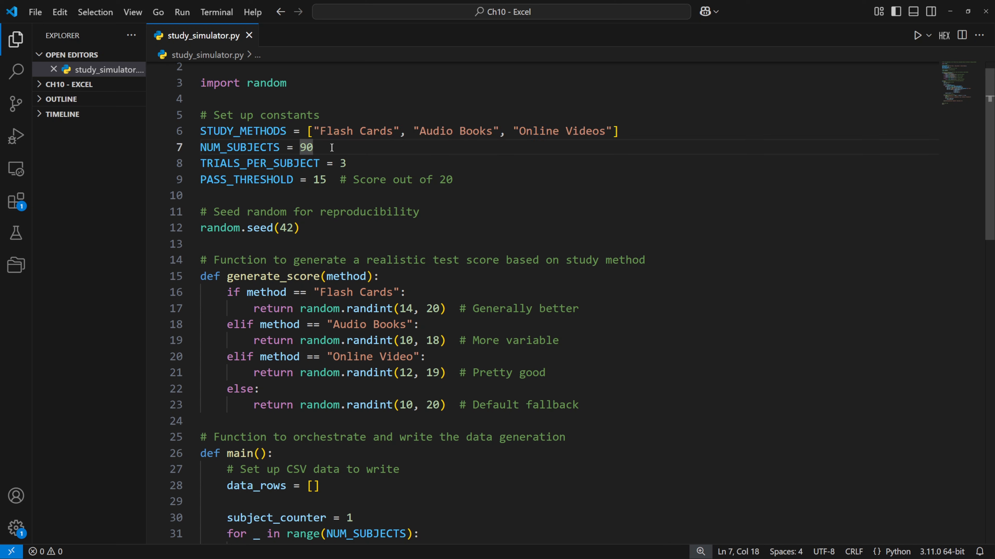
pyautogui.click(357, 168)
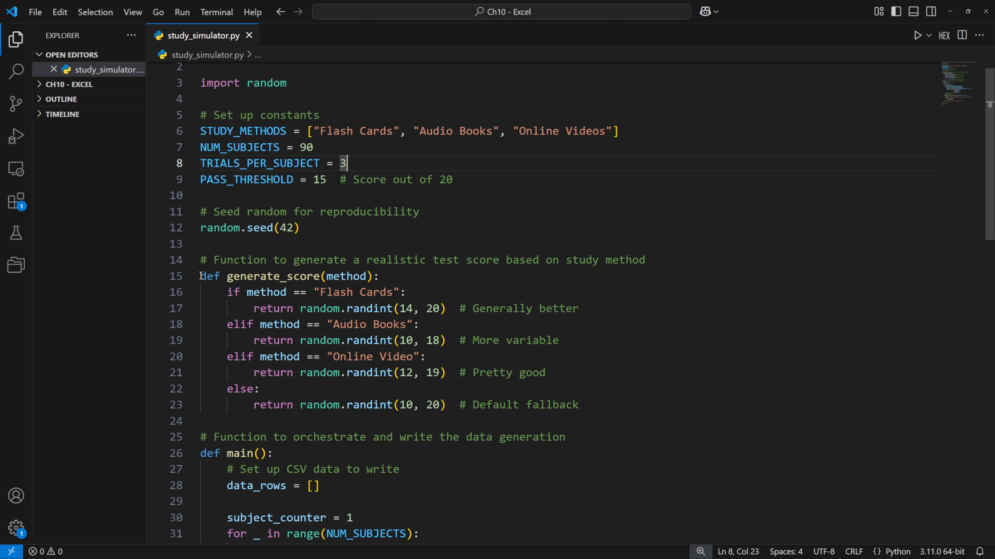
pyautogui.moveTo(200, 276); pyautogui.dragTo(606, 403)
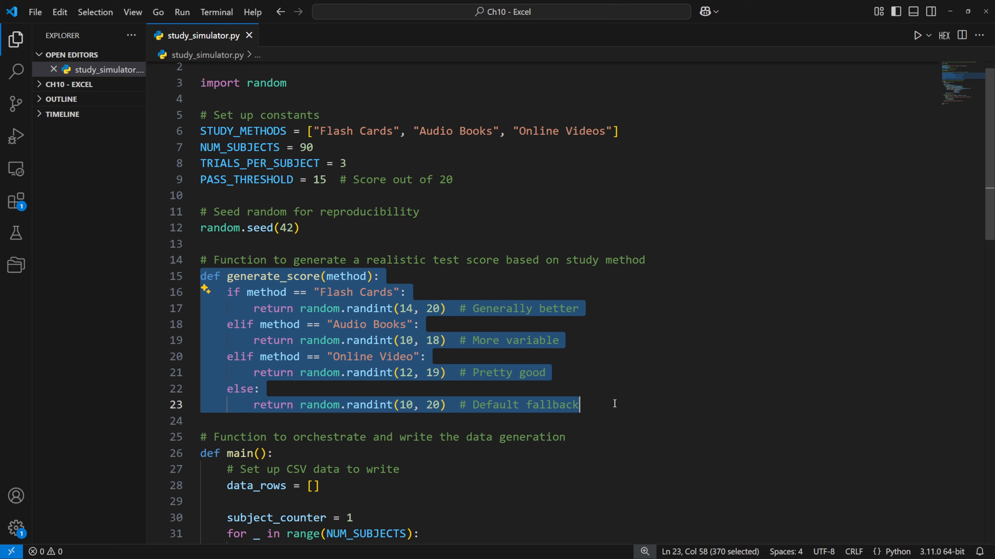
pyautogui.click(461, 342)
# Examine how main() generates each subject's trial rows and writes the headers and data to study_data.csv
pyautogui.scroll(-5, 469, 332)
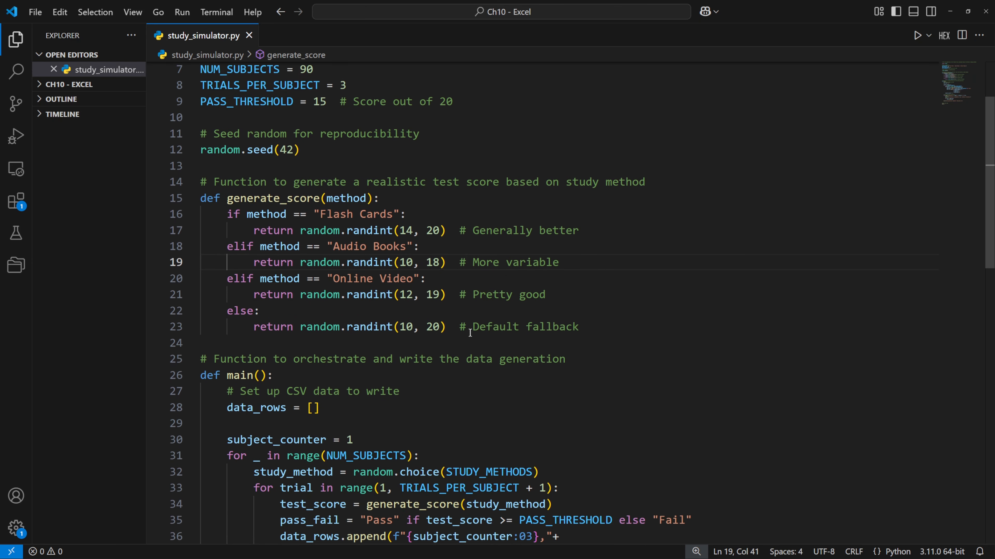
pyautogui.scroll(-3, 469, 332)
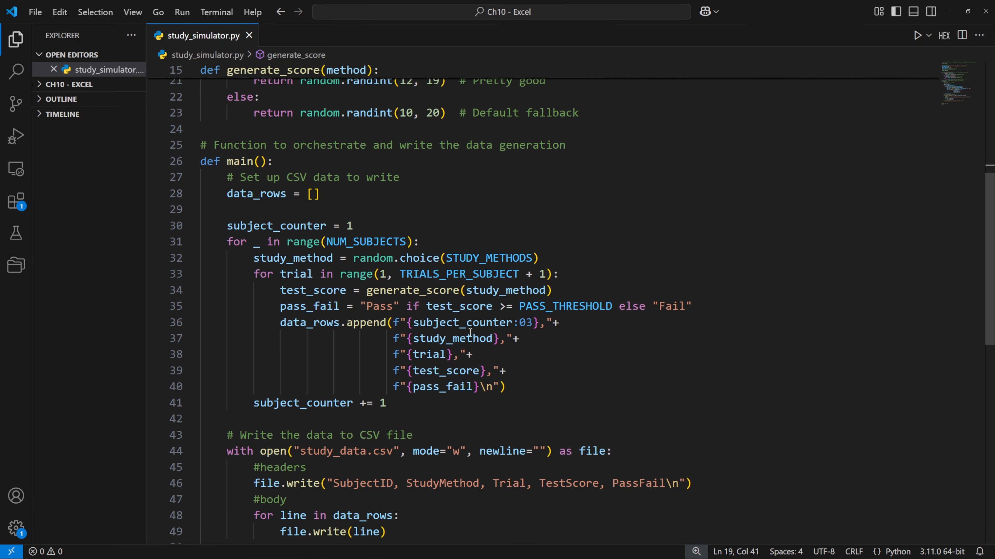
pyautogui.scroll(-1, 470, 332)
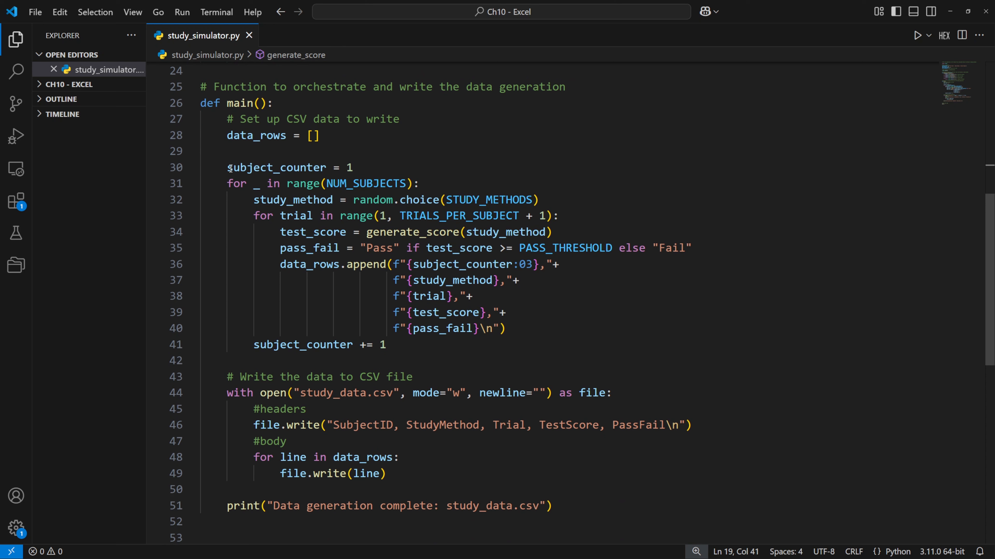
pyautogui.moveTo(232, 168); pyautogui.dragTo(356, 169)
pyautogui.moveTo(265, 199); pyautogui.dragTo(527, 203)
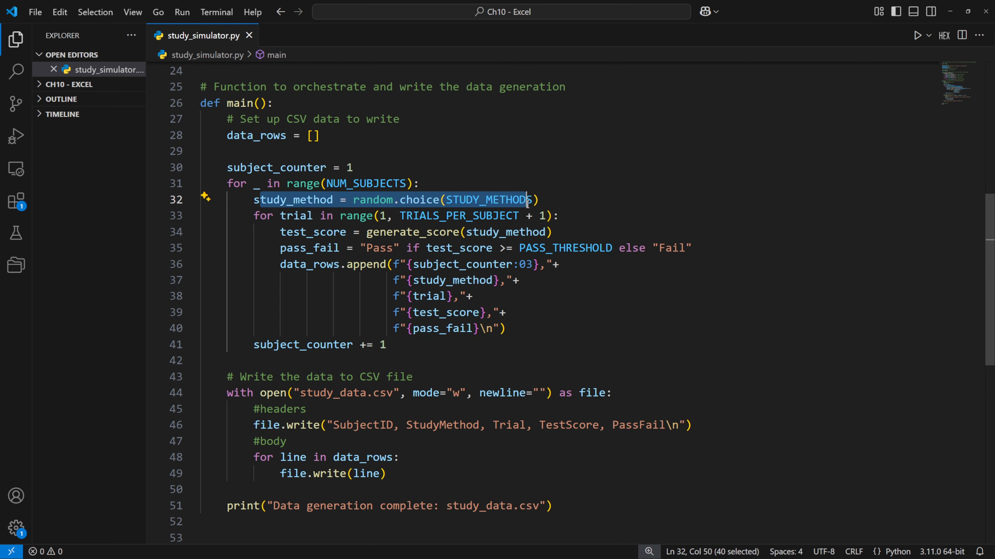
pyautogui.moveTo(286, 215); pyautogui.dragTo(584, 215)
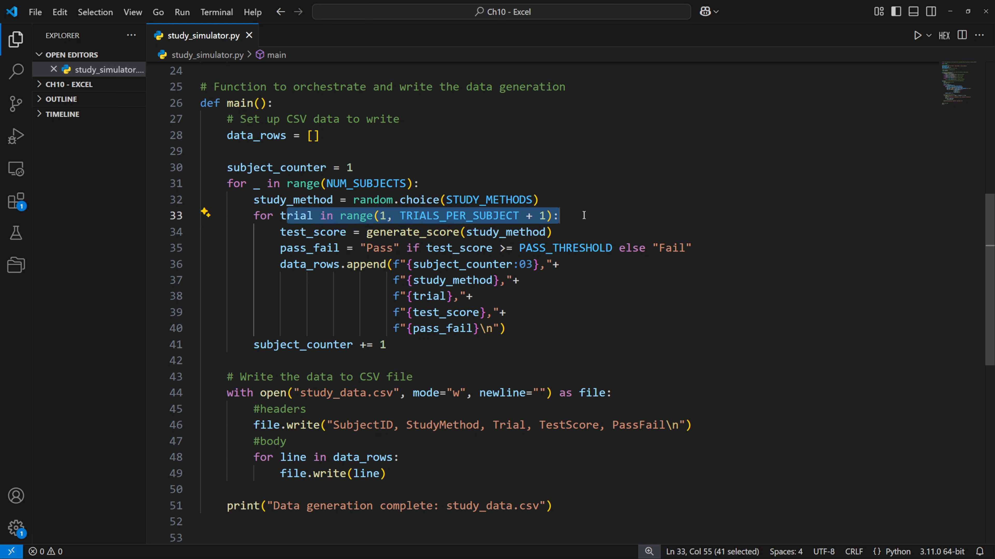
pyautogui.moveTo(267, 233); pyautogui.dragTo(557, 232)
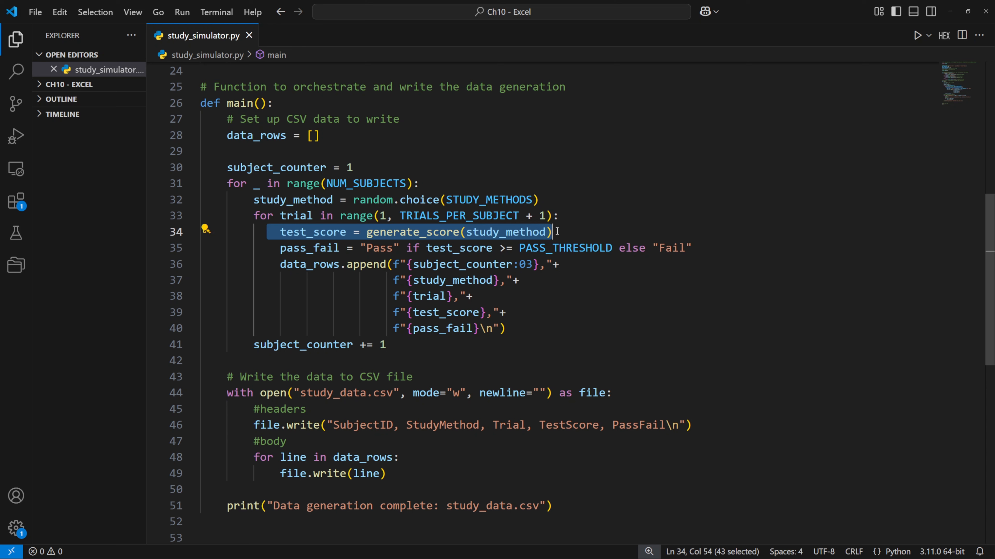
pyautogui.moveTo(280, 248); pyautogui.dragTo(686, 247)
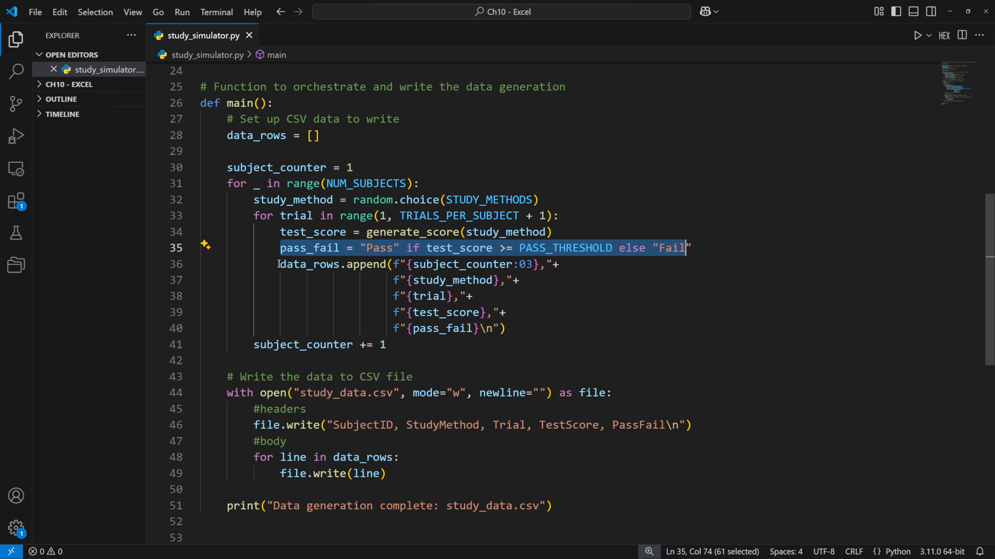
pyautogui.moveTo(279, 264); pyautogui.dragTo(514, 324)
pyautogui.scroll(-1, 514, 324)
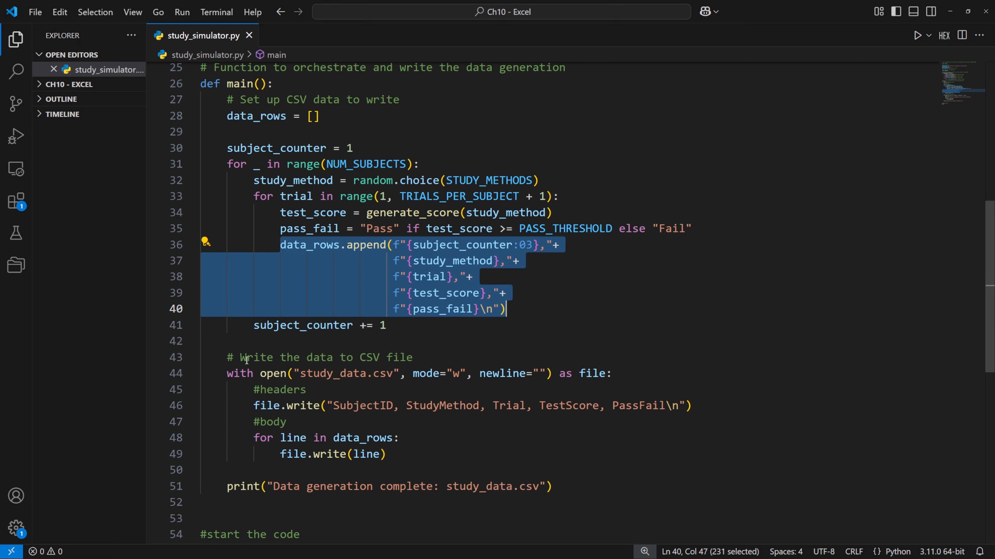
pyautogui.moveTo(228, 357); pyautogui.dragTo(500, 460)
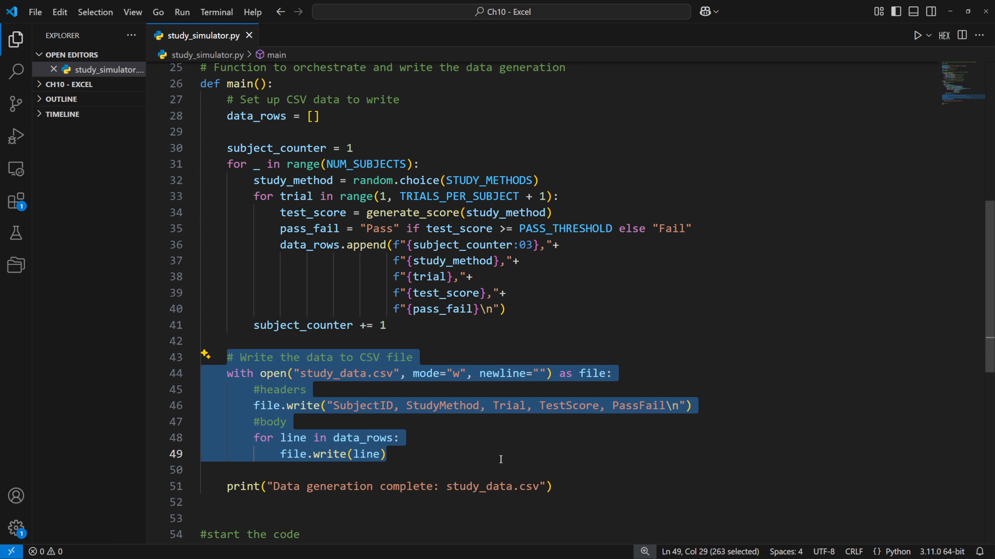
pyautogui.click(501, 460)
pyautogui.scroll(-2, 294, 494)
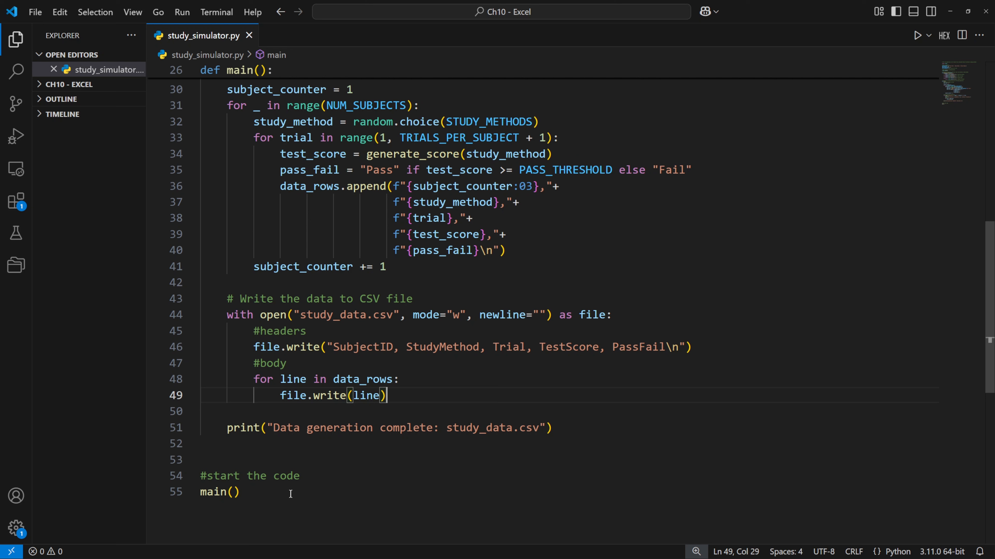
# Run study_simulator.py with Python in the integrated terminal
pyautogui.hotkey('ctrl', '`')
pyautogui.write('python ')
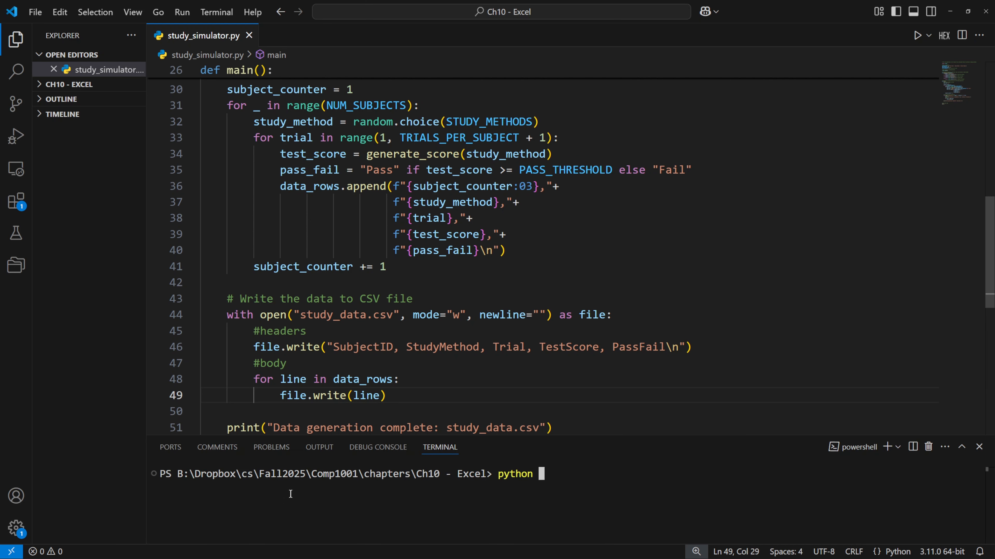
pyautogui.write('.\\study_')
pyautogui.press('Tab')
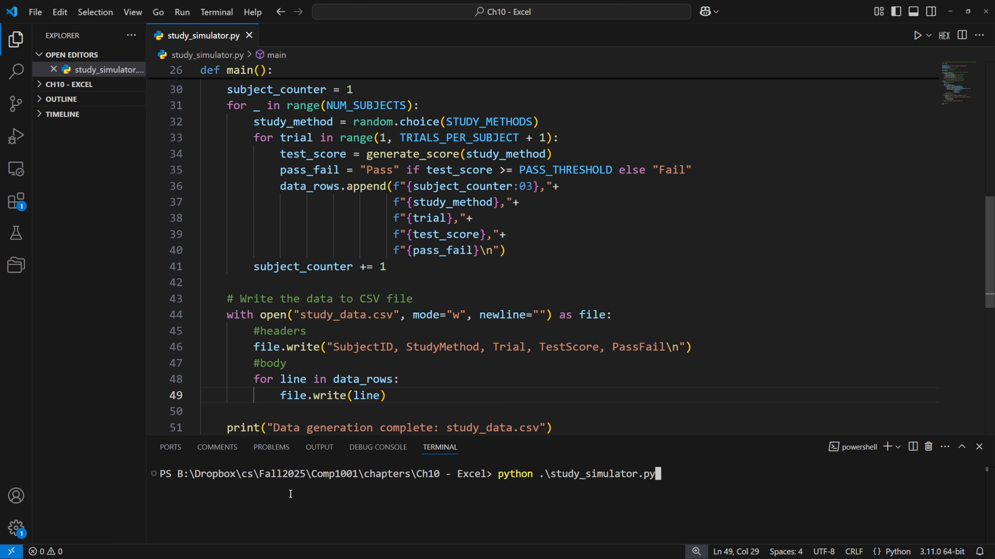
pyautogui.press('Return')
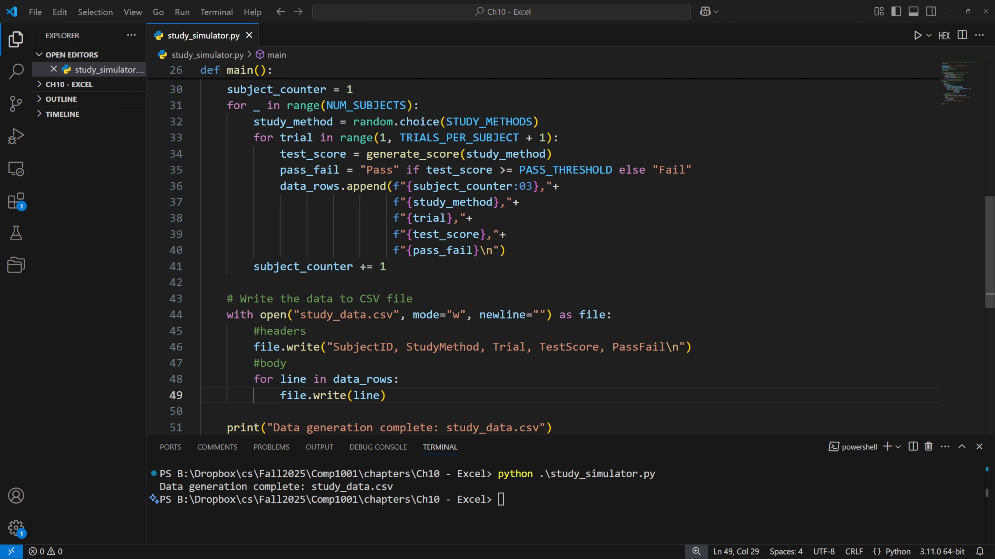
# Examine the generated records of study_data.csv in Notepad++
pyautogui.moveTo(660, 89); pyautogui.dragTo(688, 70)
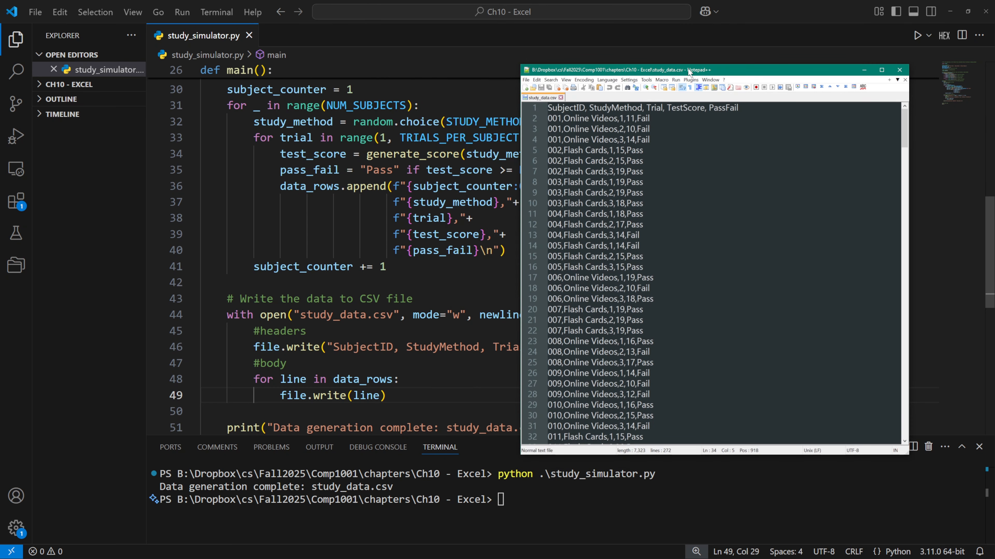
pyautogui.scroll(-4, 676, 170)
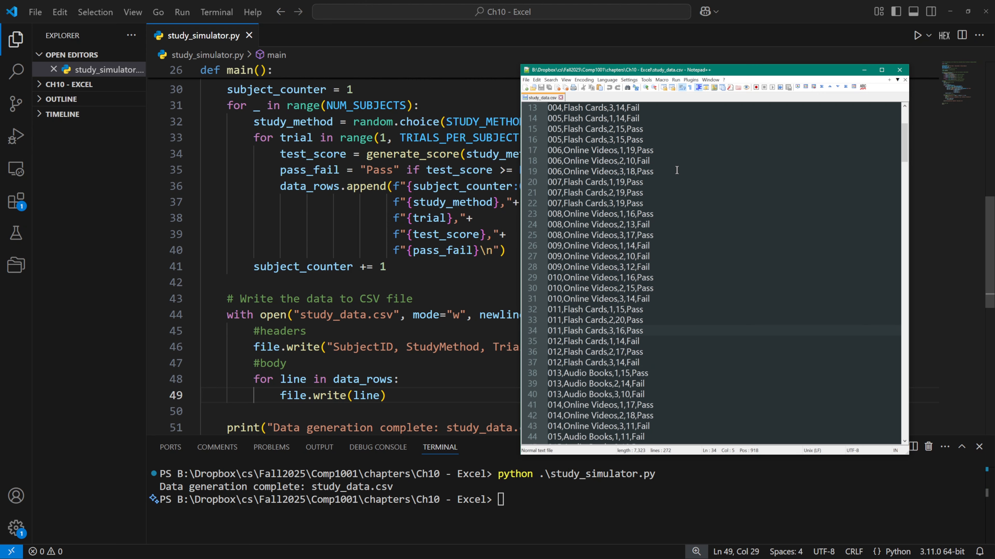
pyautogui.scroll(-20, 676, 170)
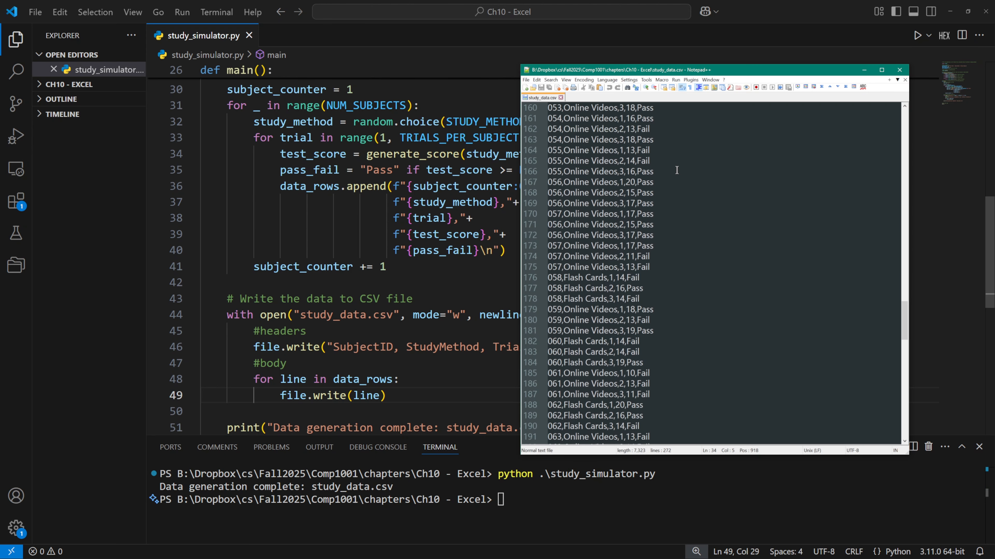
pyautogui.scroll(-11, 676, 170)
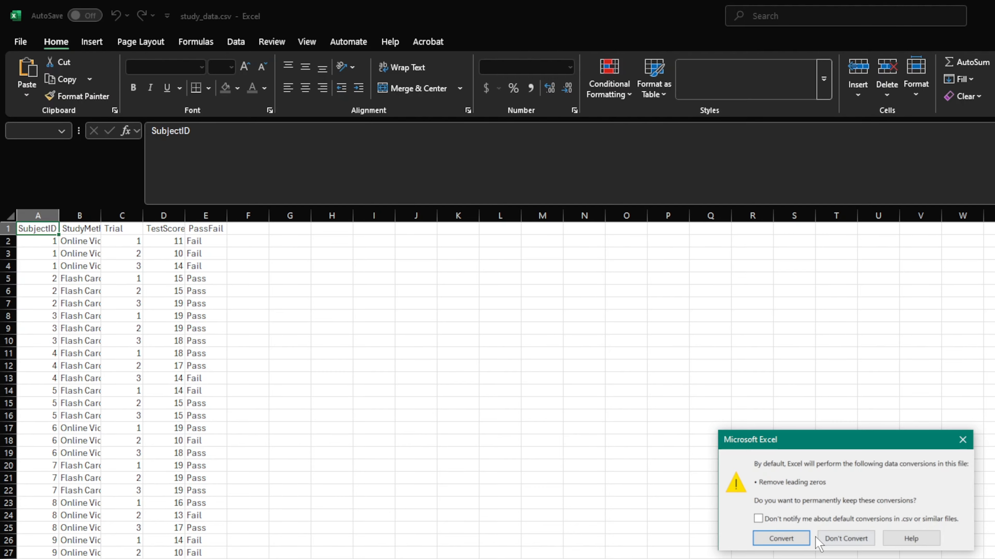
# In Excel, keep the leading zeros of study_data.csv unconverted and save it as the Excel Workbook study_data.xlsx
pyautogui.click(850, 538)
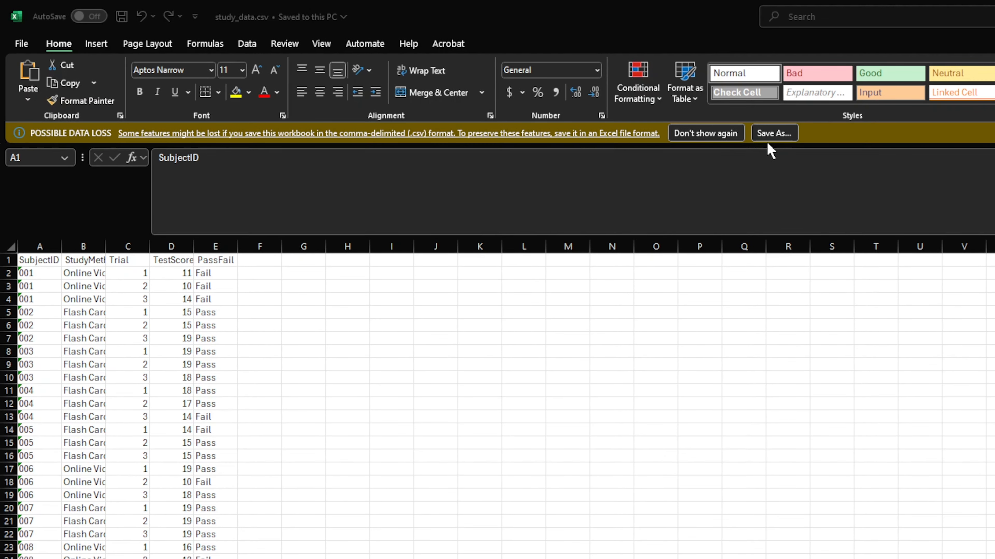
pyautogui.click(786, 133)
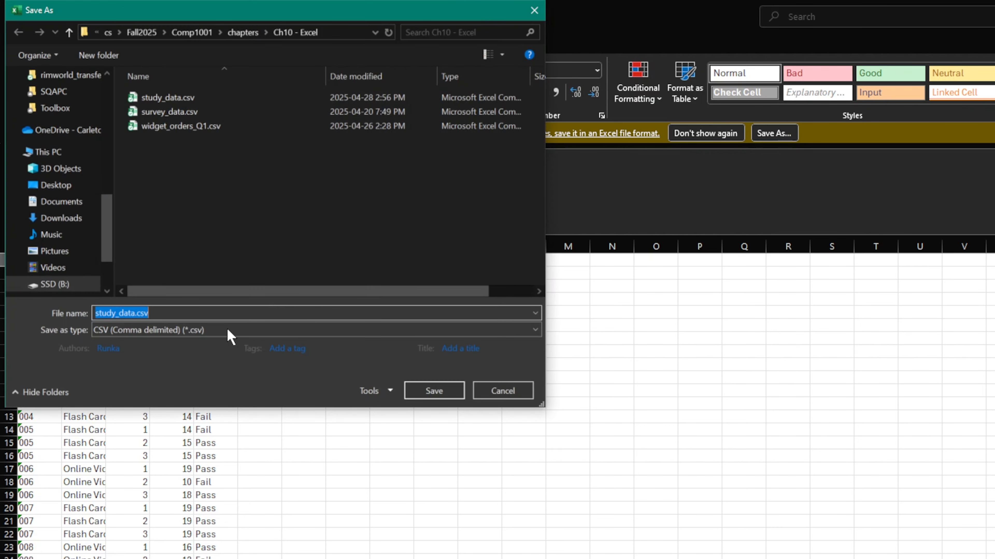
pyautogui.click(228, 330)
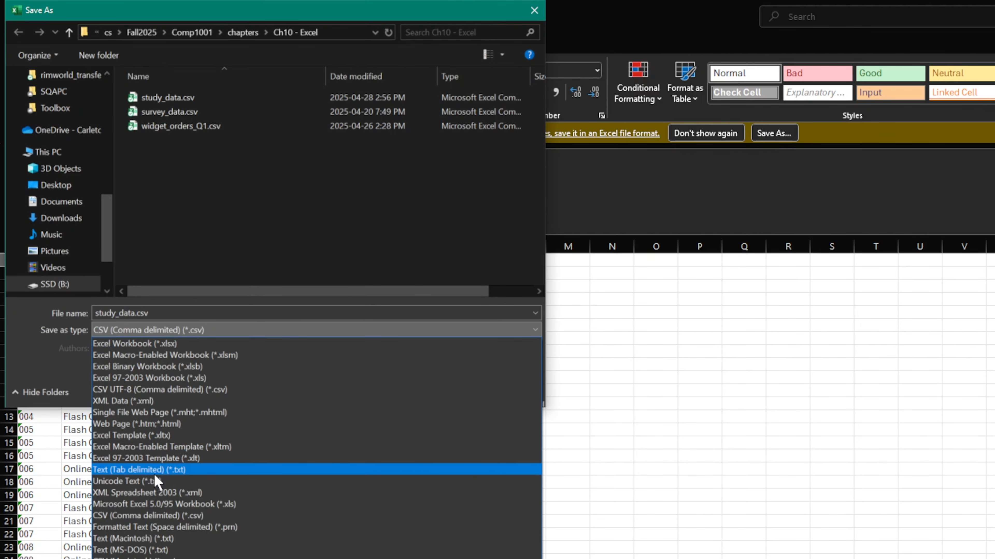
pyautogui.click(164, 344)
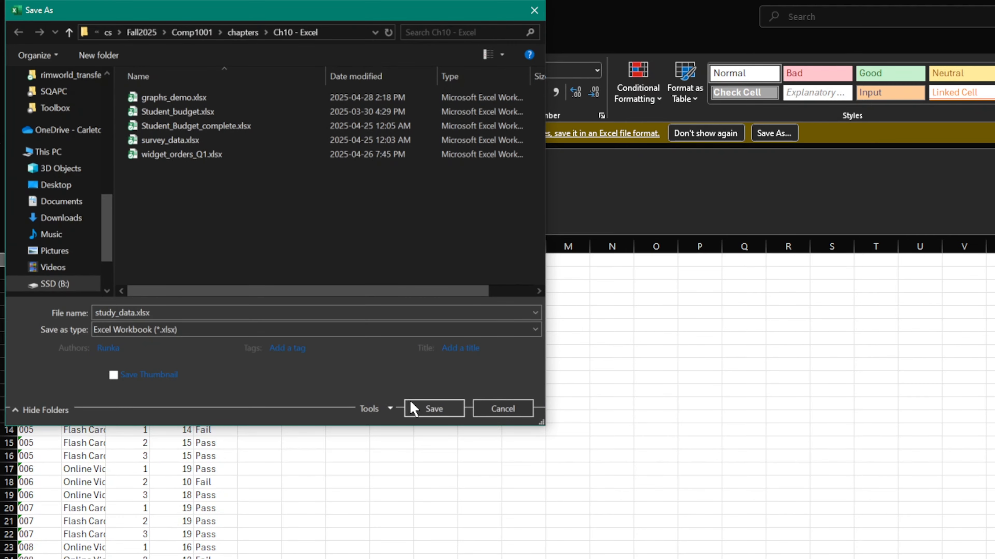
pyautogui.click(429, 410)
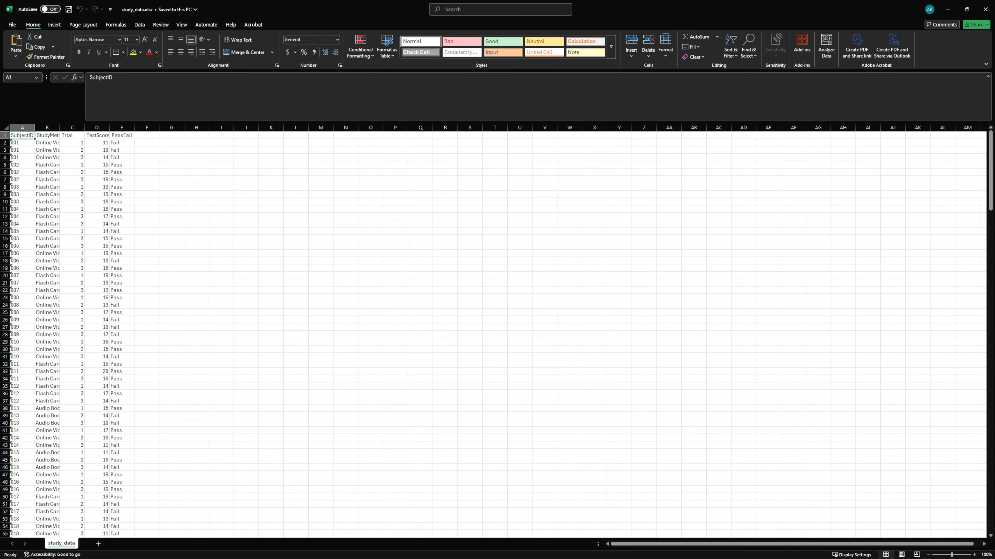
# Format the range A1:E271 as a table with headers, using the light style with a black header row
pyautogui.moveTo(22, 135); pyautogui.dragTo(126, 497)
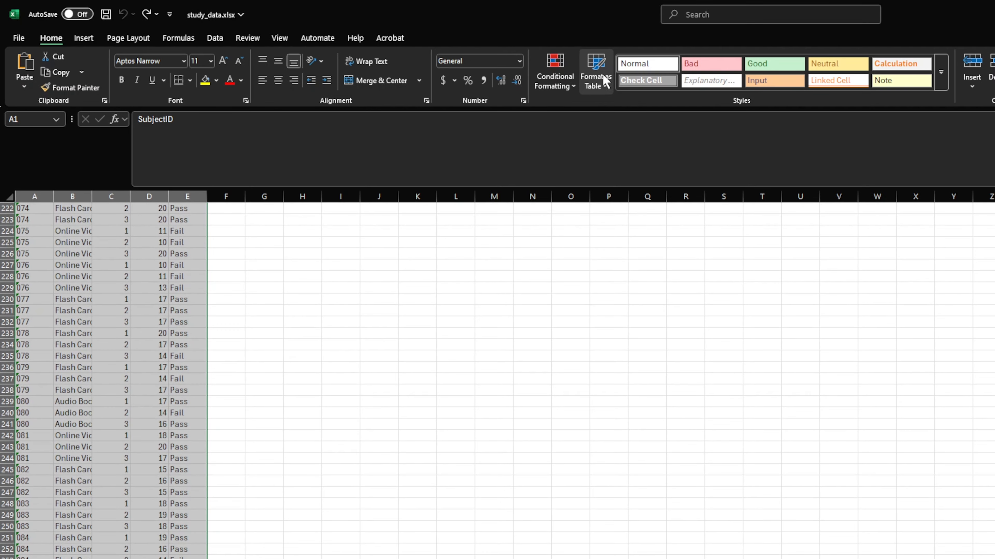
pyautogui.click(392, 51)
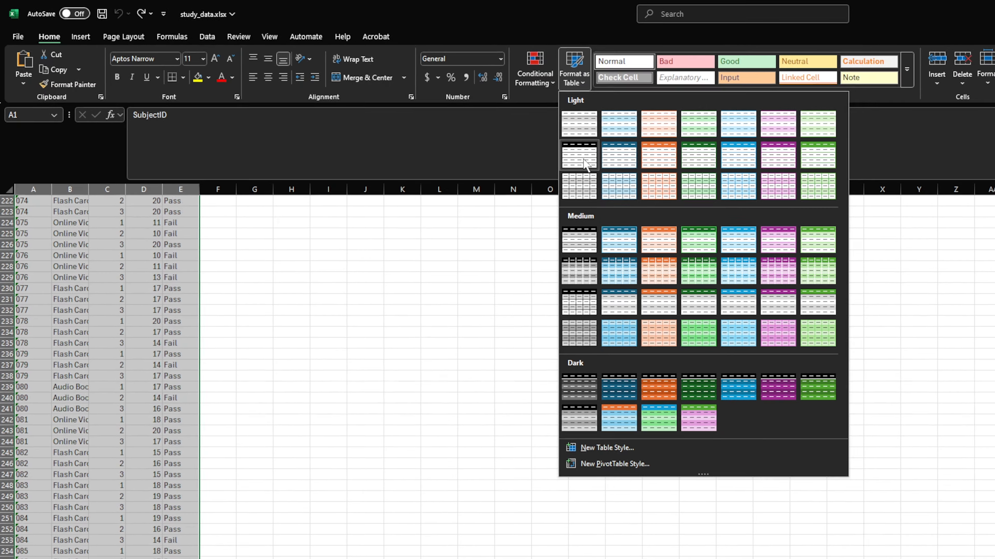
pyautogui.click(586, 162)
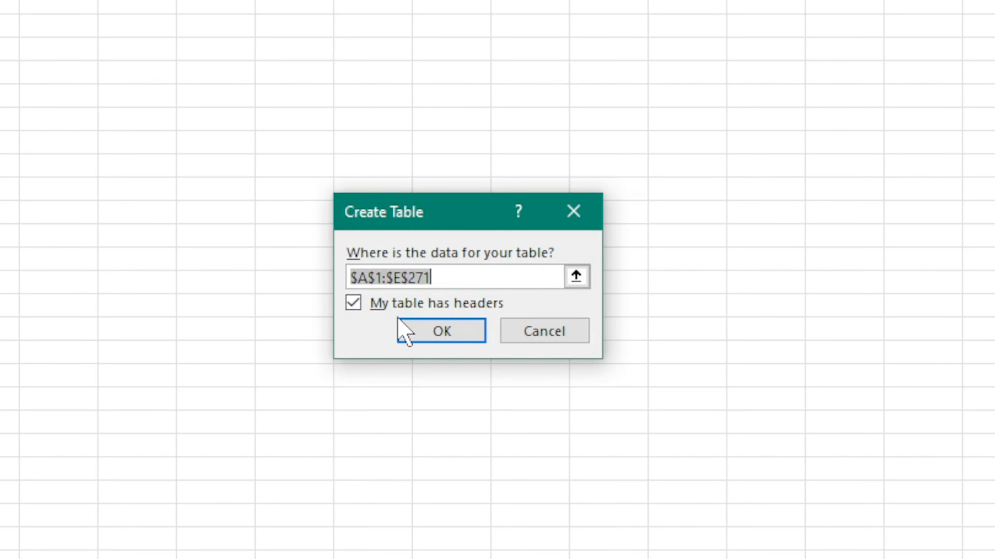
pyautogui.click(443, 331)
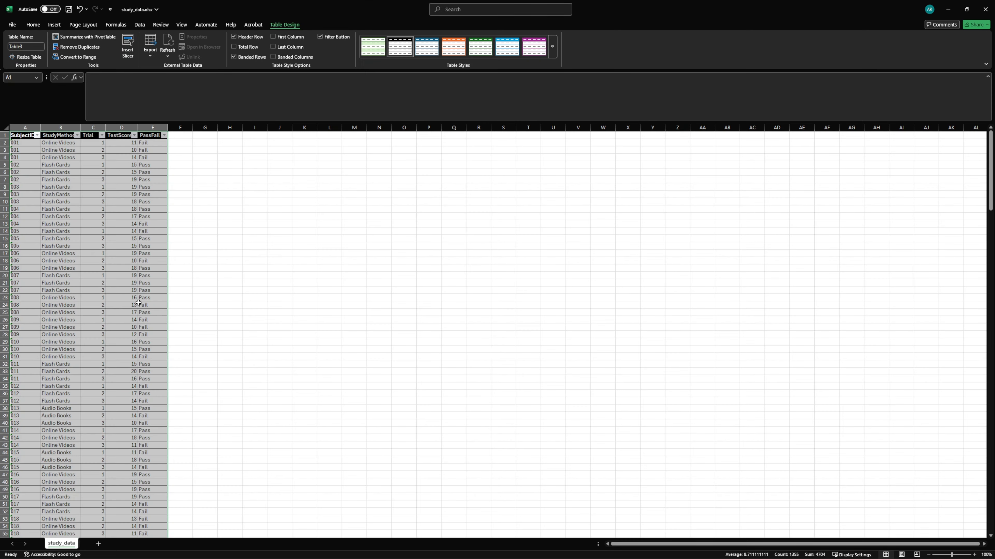
pyautogui.click(175, 136)
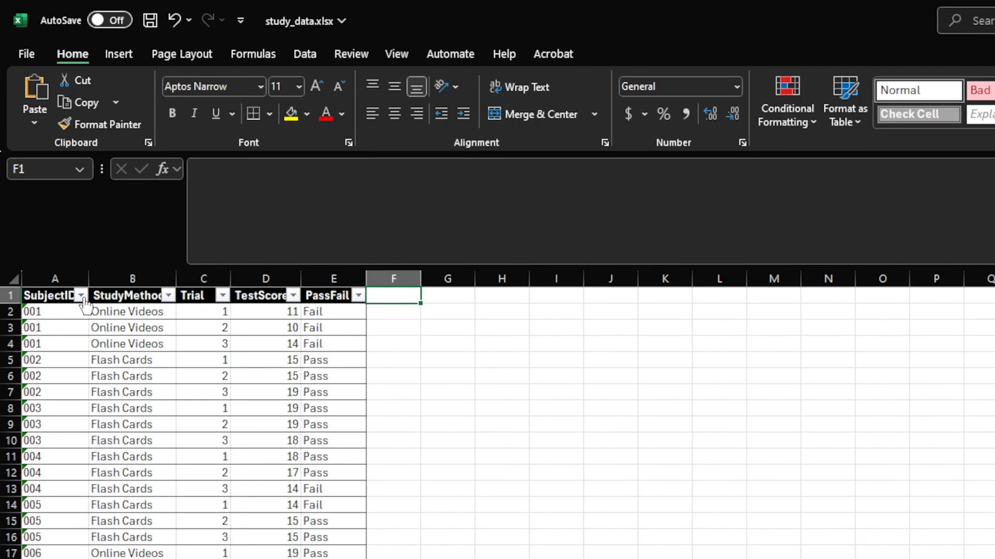
# Sort the table by StudyMethod from A to Z
pyautogui.click(91, 332)
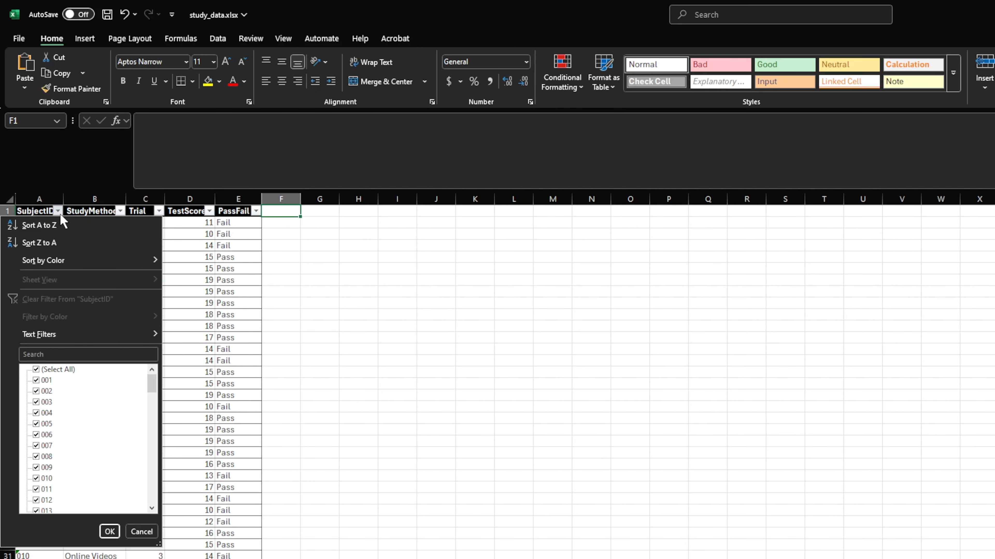
pyautogui.click(63, 223)
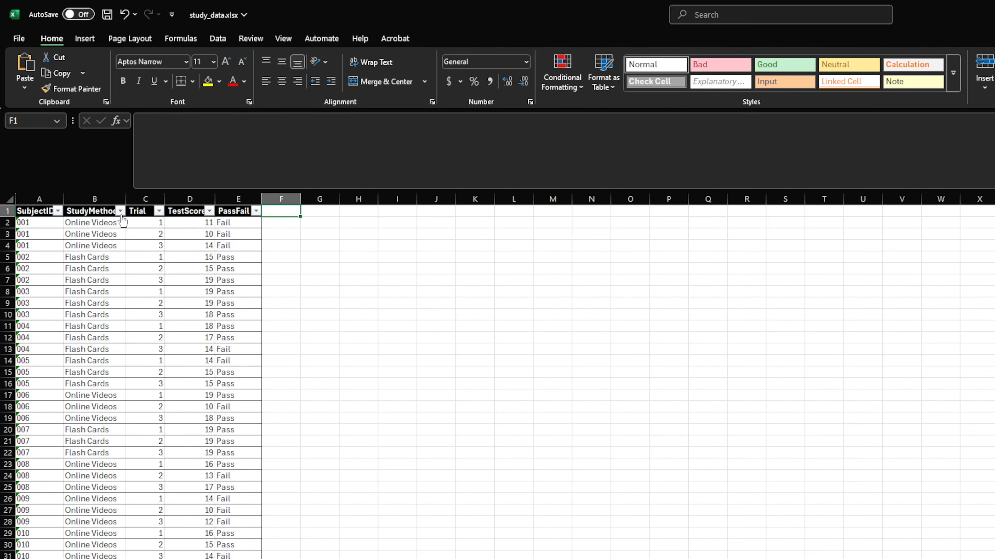
pyautogui.click(120, 212)
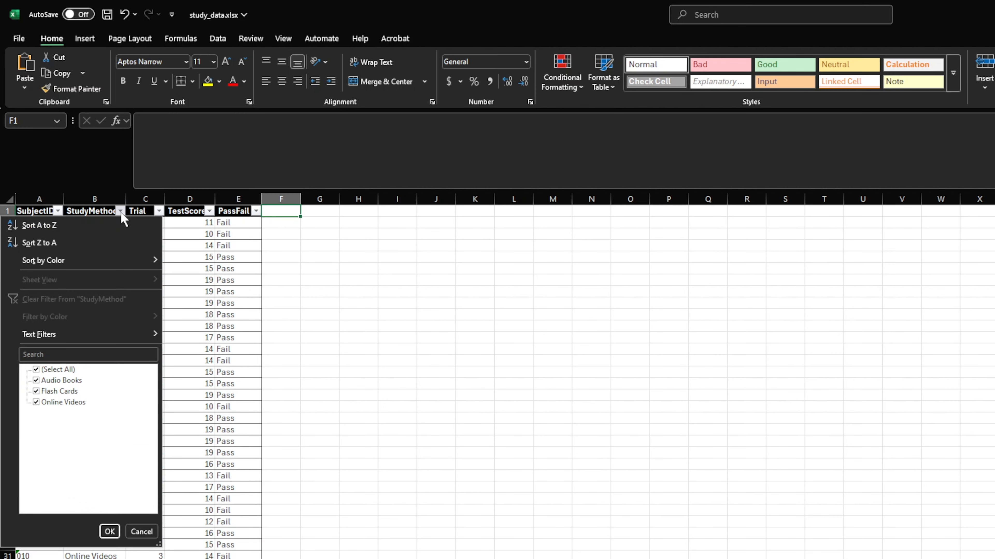
pyautogui.click(108, 229)
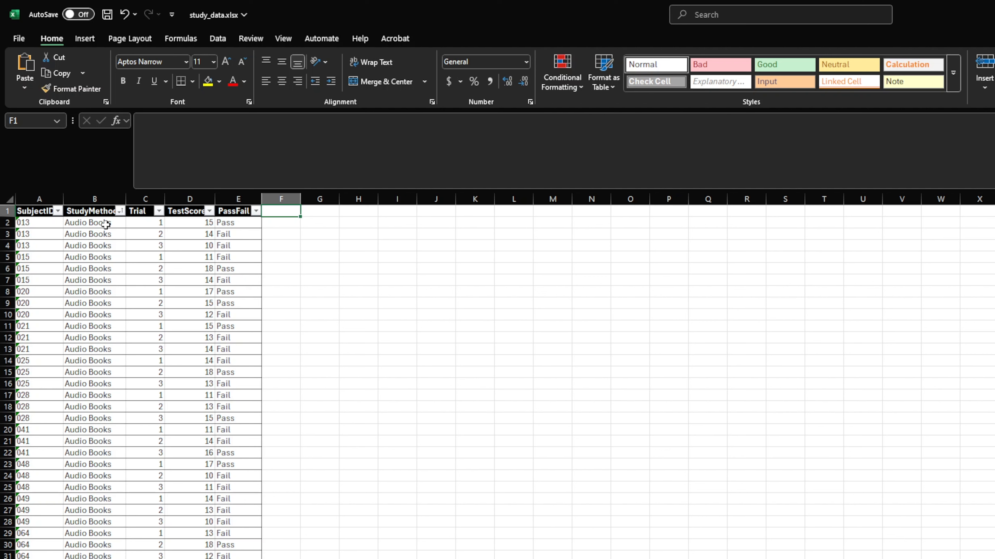
# Filter the table to show only value 1 in the Trial column and only Pass in the PassFail column
pyautogui.click(159, 211)
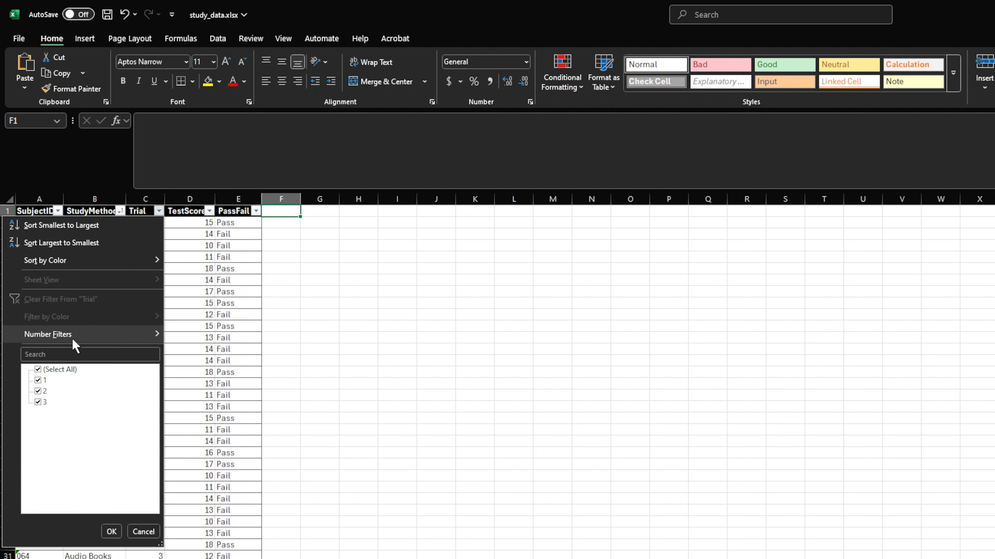
pyautogui.click(38, 391)
pyautogui.click(38, 402)
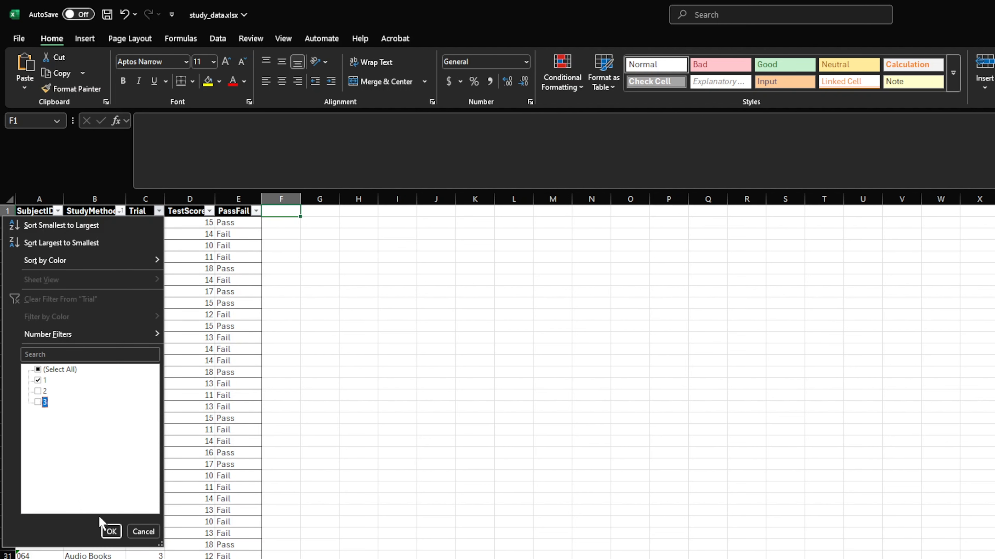
pyautogui.click(110, 532)
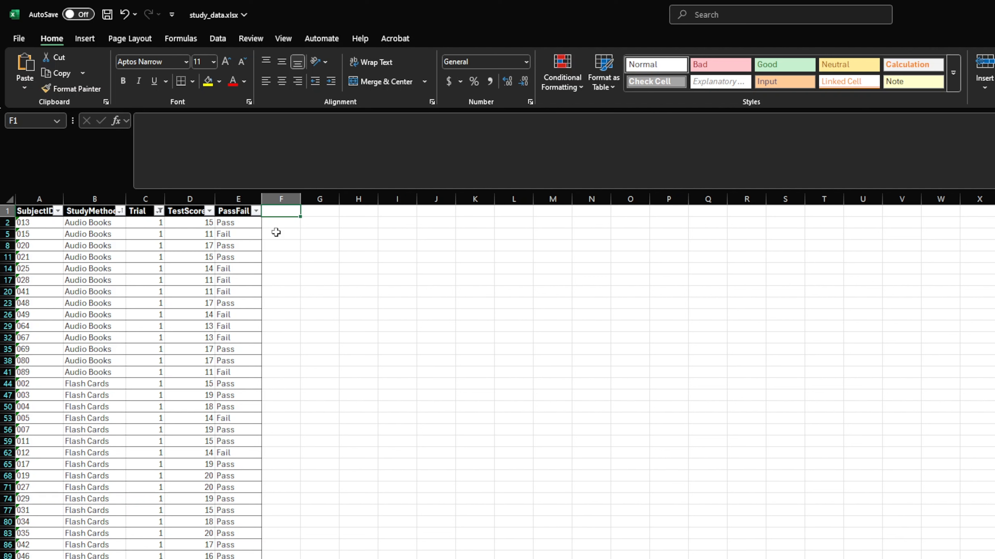
pyautogui.click(256, 212)
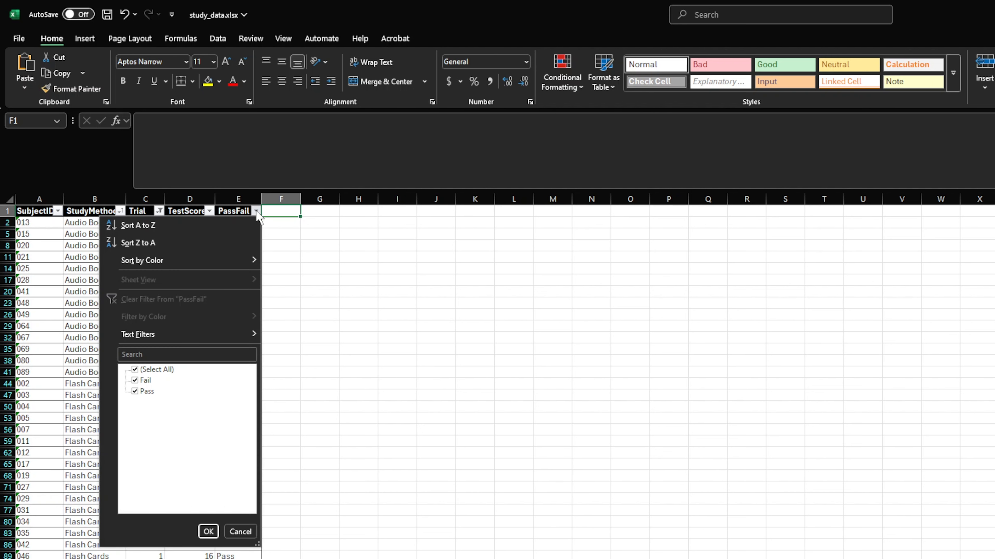
pyautogui.click(134, 380)
pyautogui.click(208, 532)
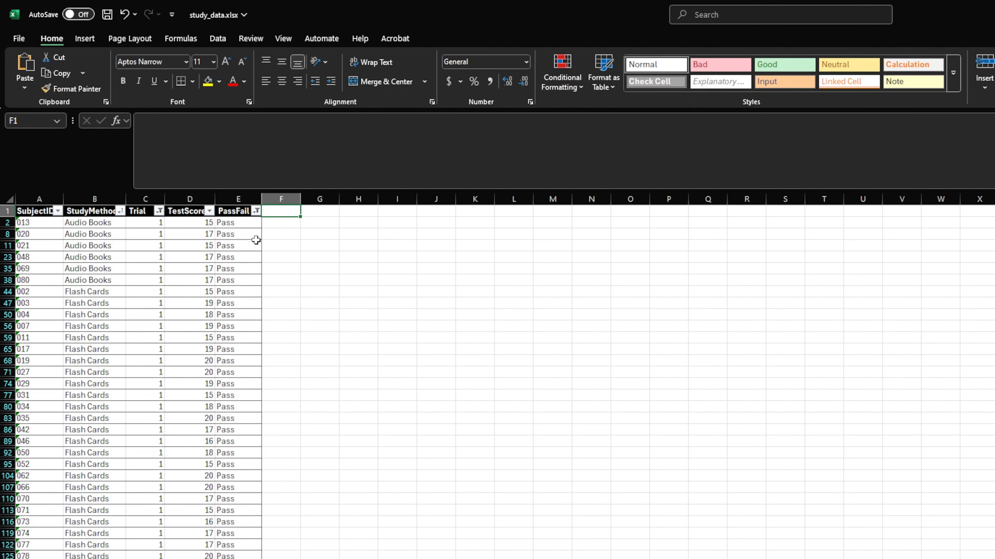
# Remove the Trial and PassFail filters by selecting all values in both columns again
pyautogui.click(158, 211)
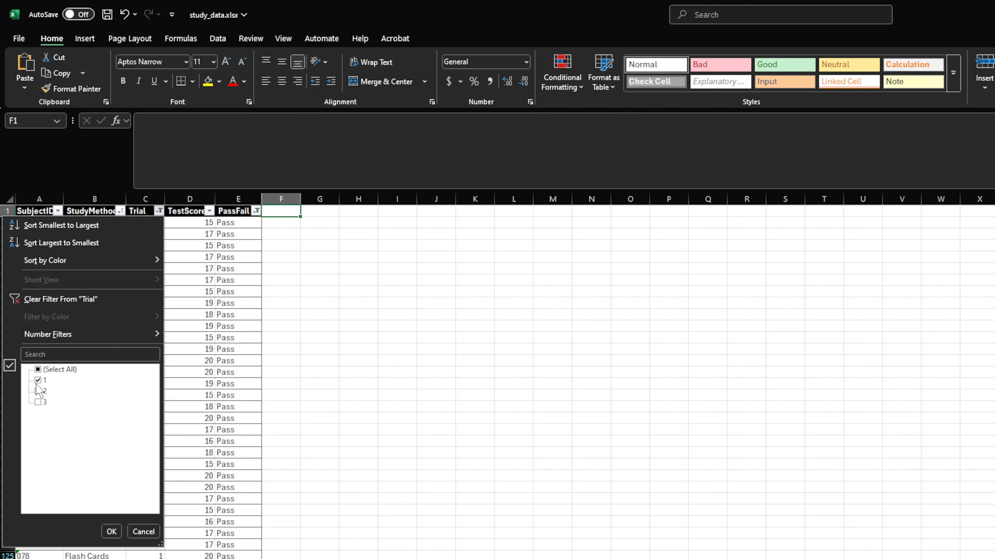
pyautogui.click(38, 369)
pyautogui.click(111, 532)
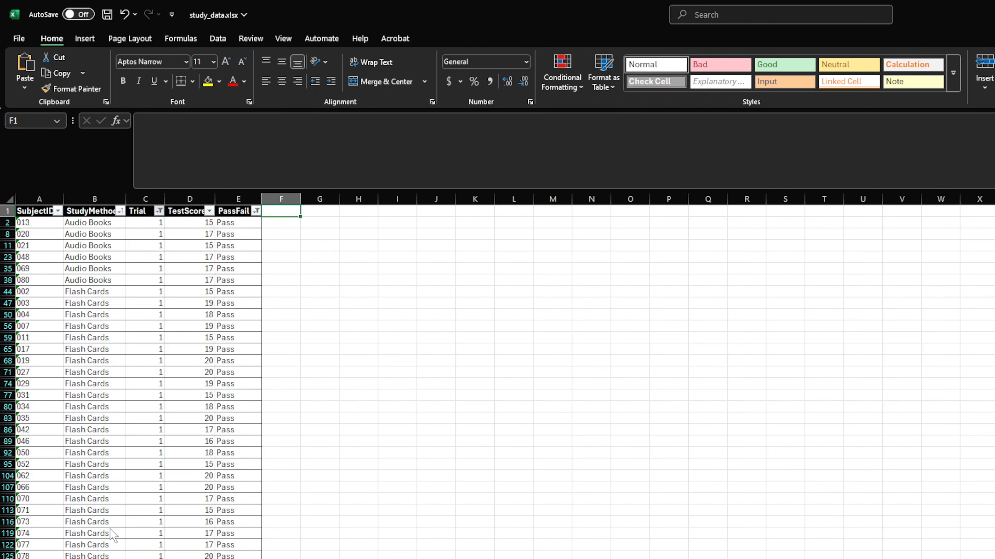
pyautogui.click(256, 212)
pyautogui.click(157, 370)
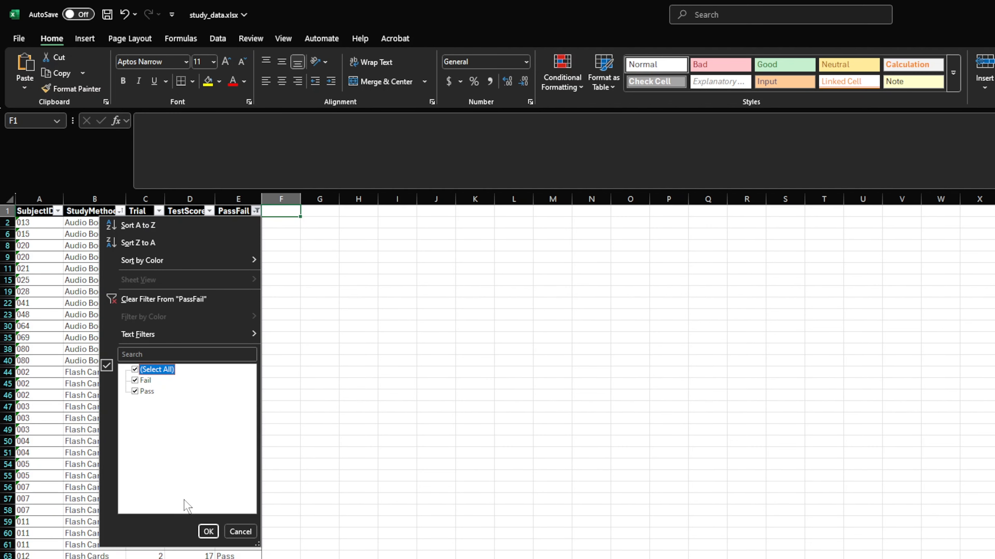
pyautogui.click(208, 532)
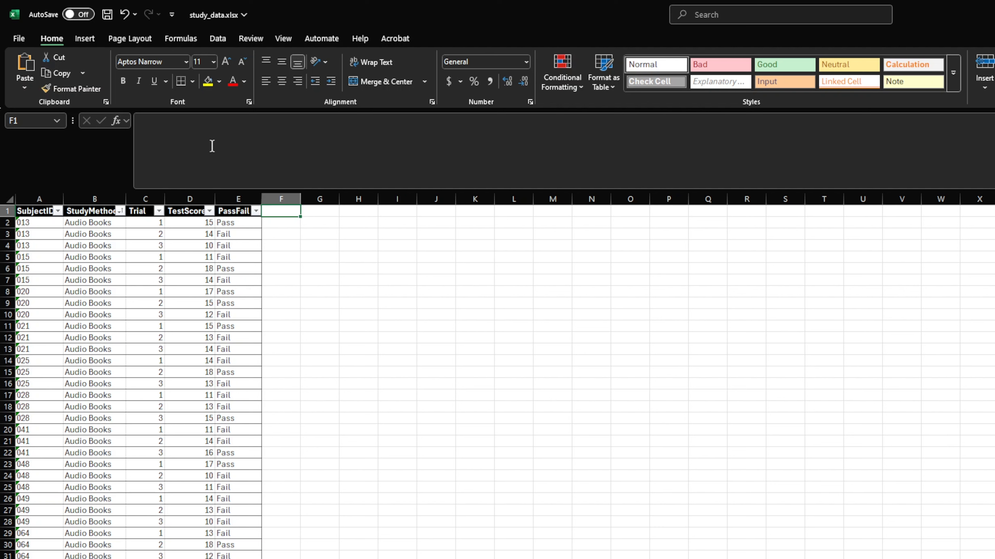
# Sort the table by PassFail from Z to A, followed by Trial from smallest to largest
pyautogui.click(255, 211)
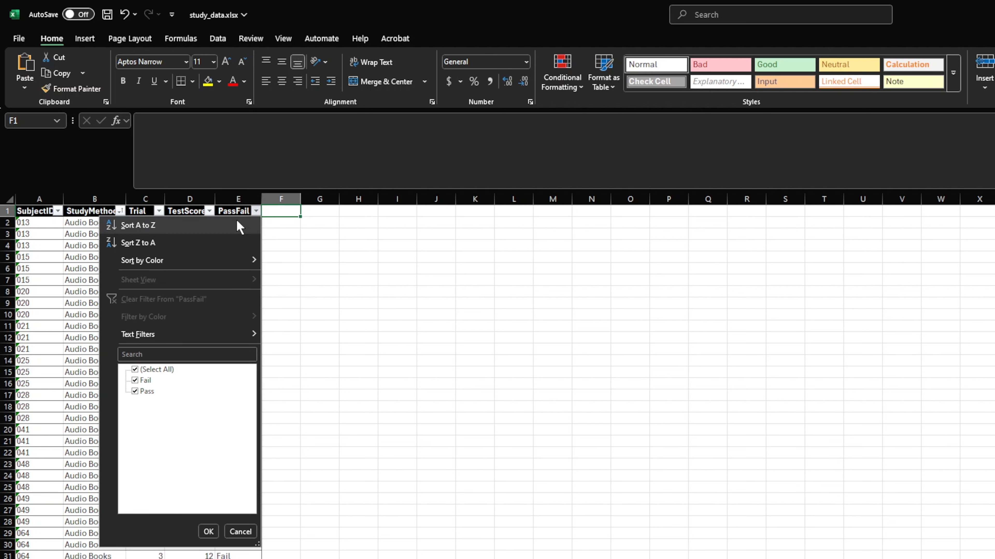
pyautogui.click(231, 235)
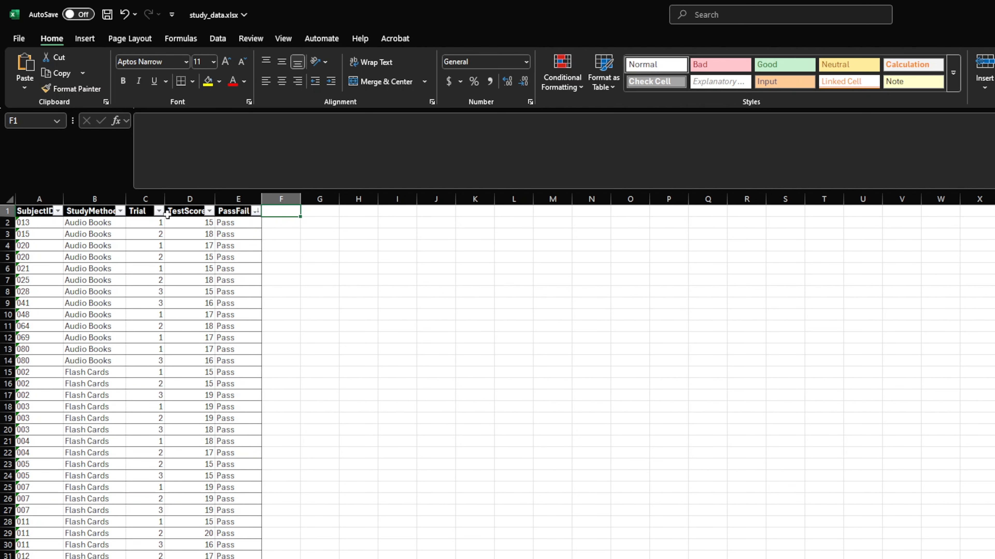
pyautogui.click(159, 212)
pyautogui.click(135, 227)
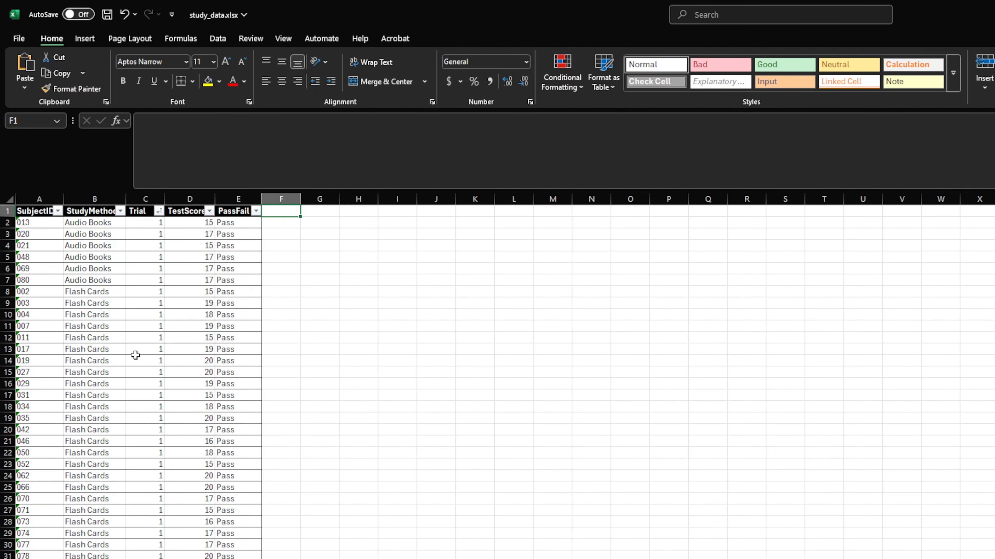
# Examine how the sorted records are grouped by trial, pass/fail result and study method
pyautogui.scroll(-18, 249, 523)
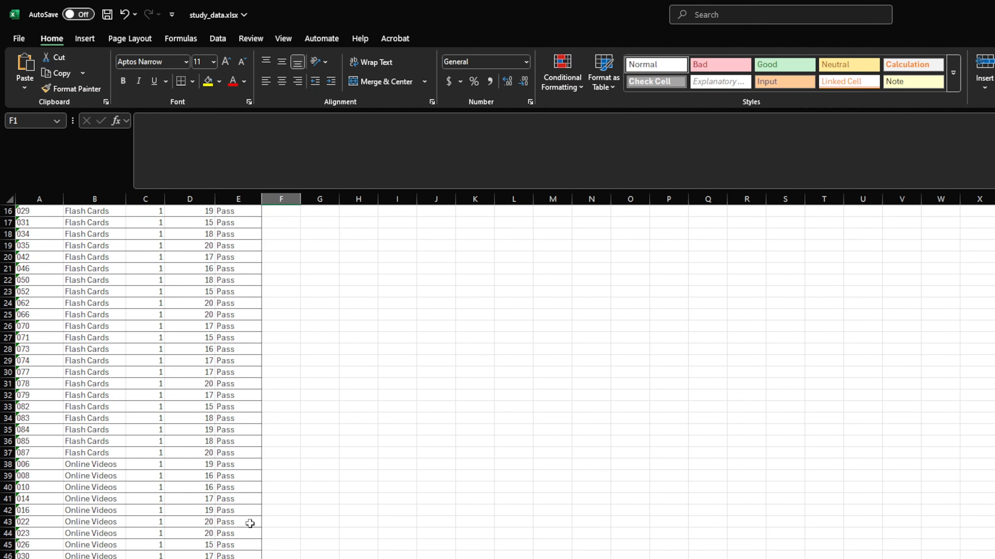
pyautogui.scroll(-1, 250, 524)
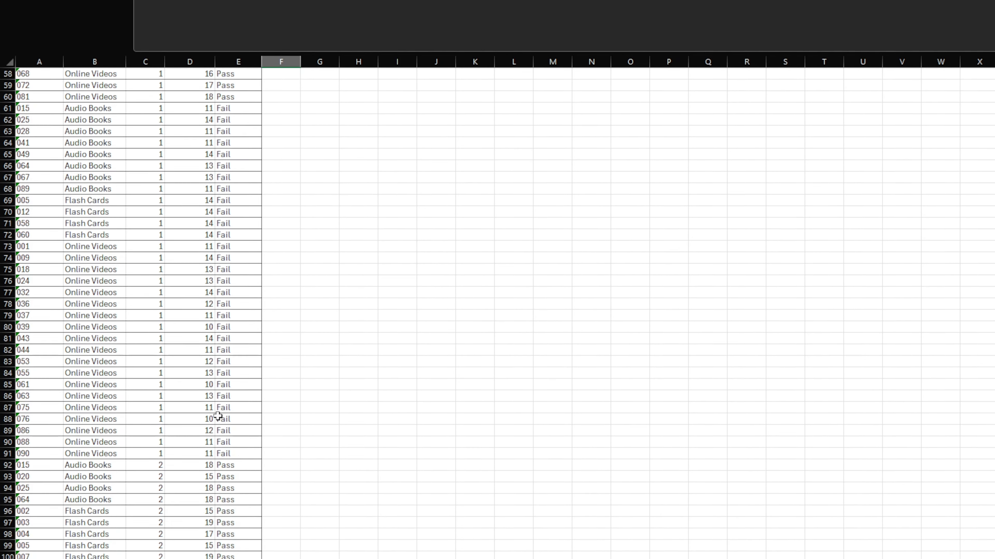
pyautogui.scroll(-13, 251, 358)
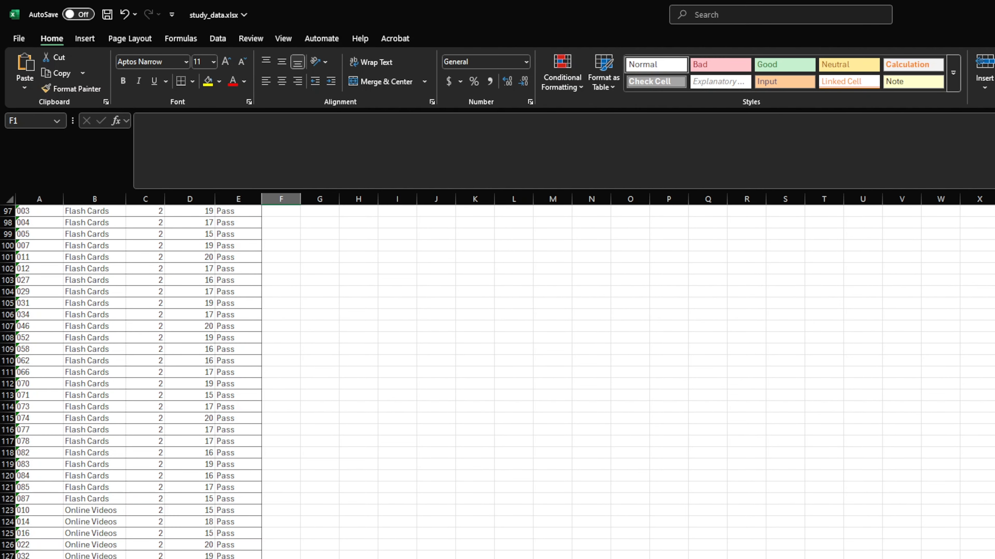
pyautogui.click(158, 302)
pyautogui.scroll(5, 159, 301)
pyautogui.scroll(20, 158, 299)
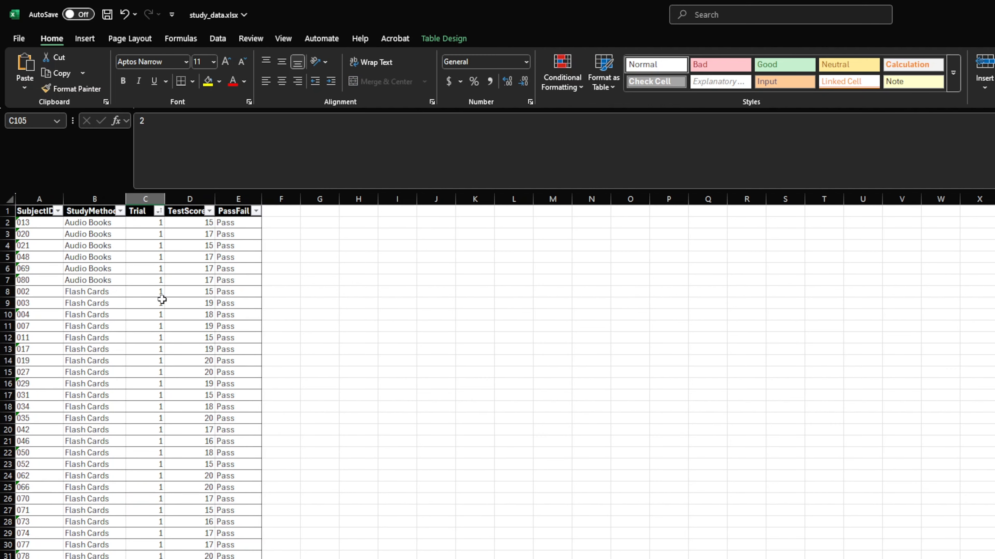
pyautogui.click(280, 216)
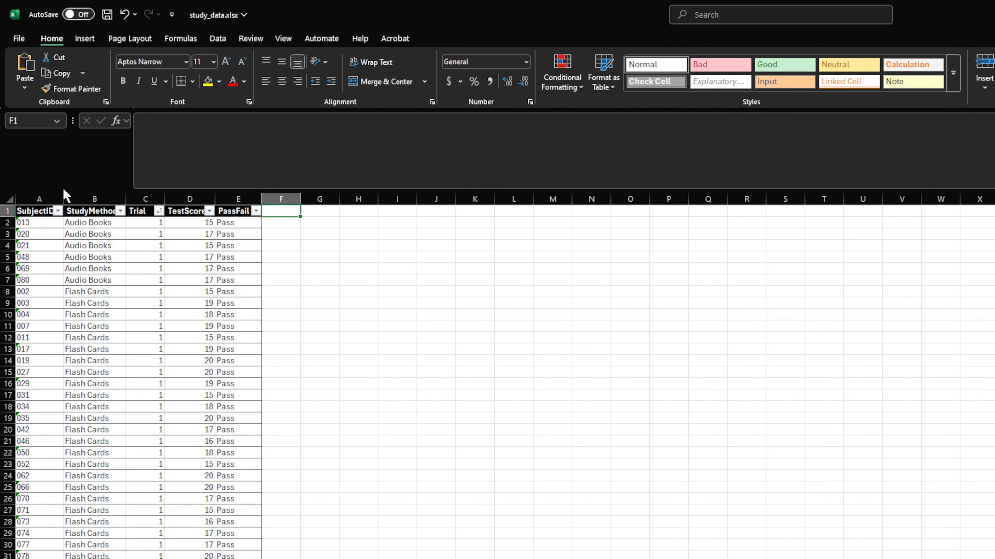
# Rename the table as StudyData
pyautogui.click(41, 214)
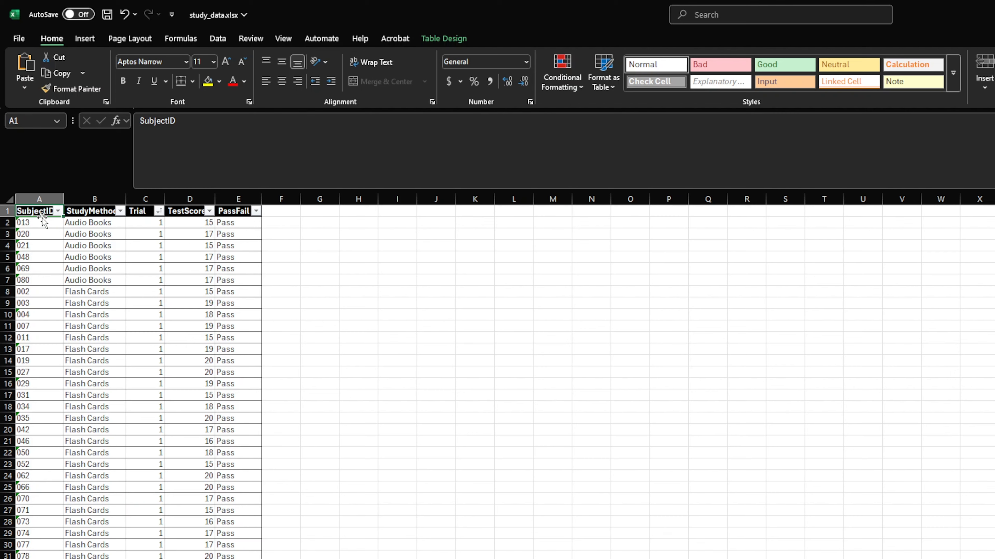
pyautogui.click(451, 38)
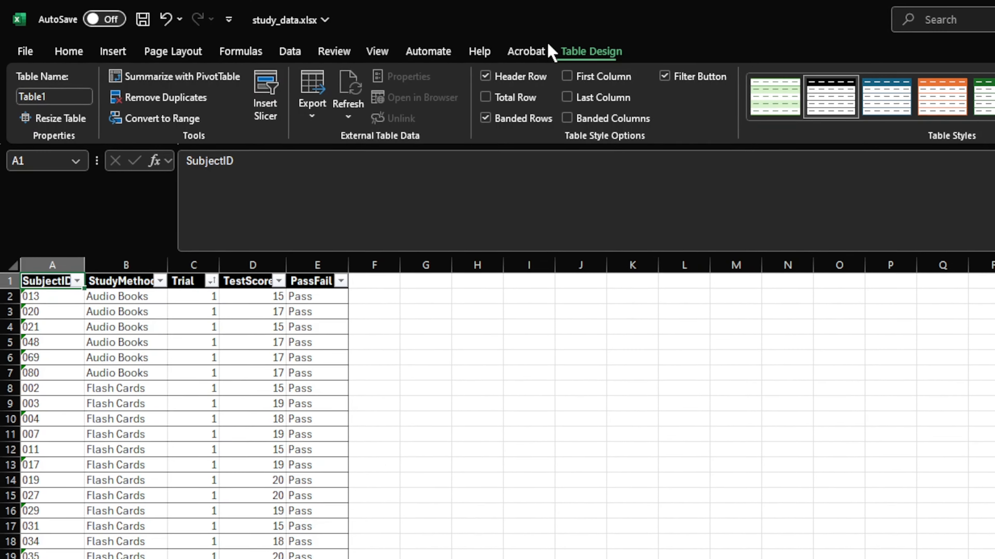
pyautogui.click(55, 101)
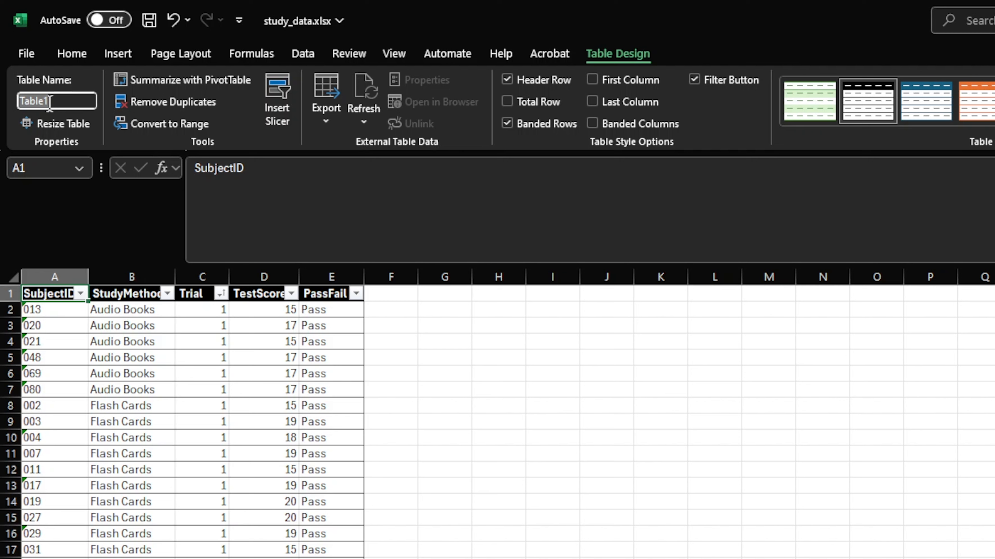
pyautogui.write('StudyData')
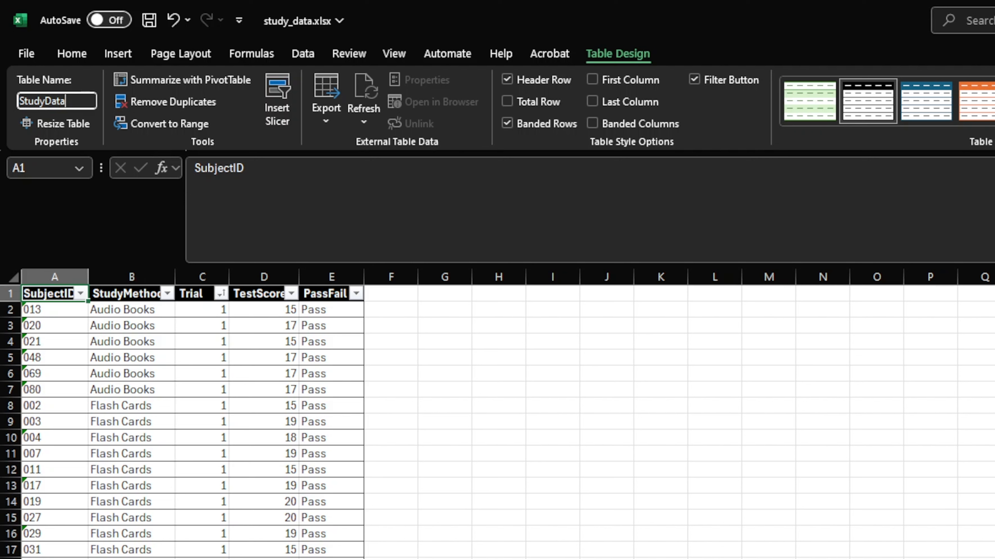
pyautogui.press('Return')
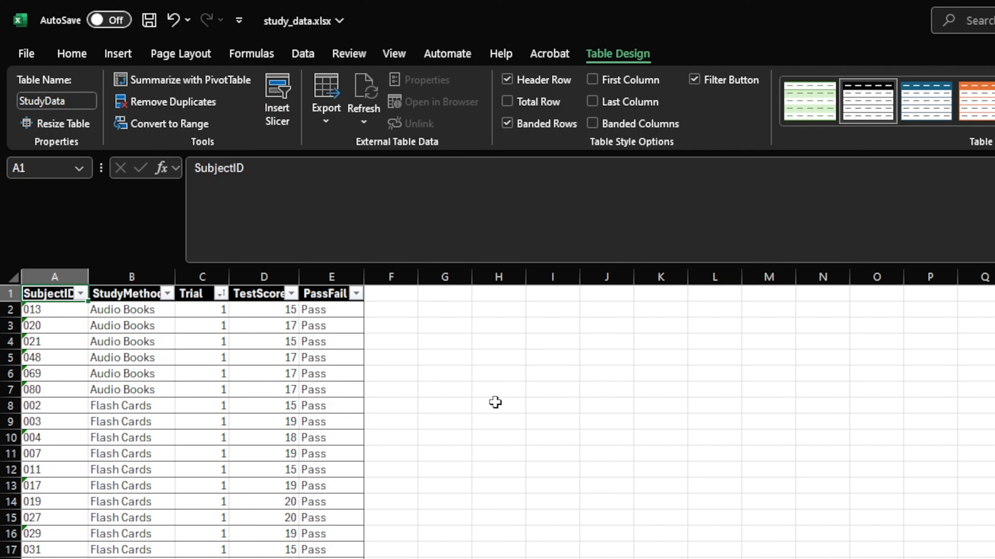
# Calculate the average test score in cell K2 with an AVERAGE formula over the range D2:D271
pyautogui.click(666, 315)
pyautogui.write('=')
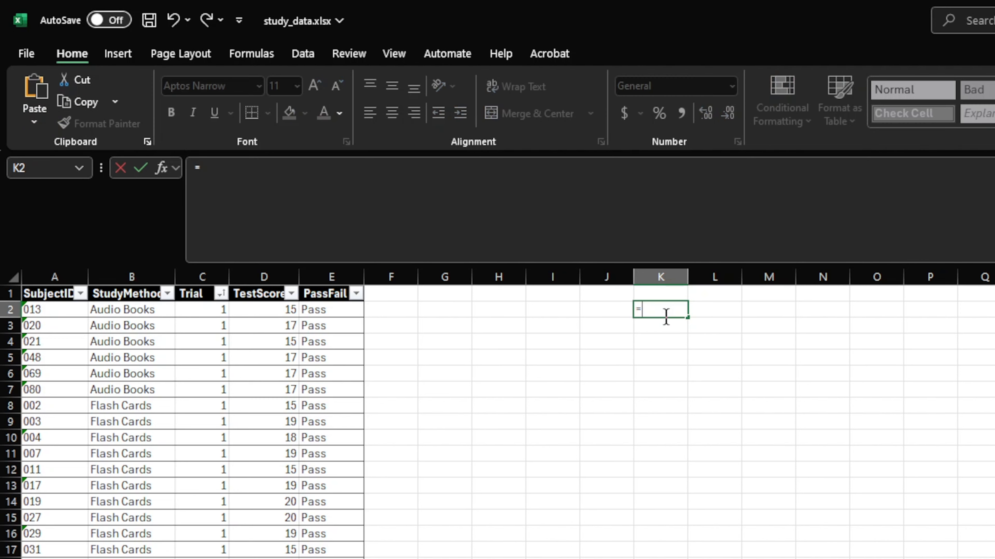
pyautogui.write('average(')
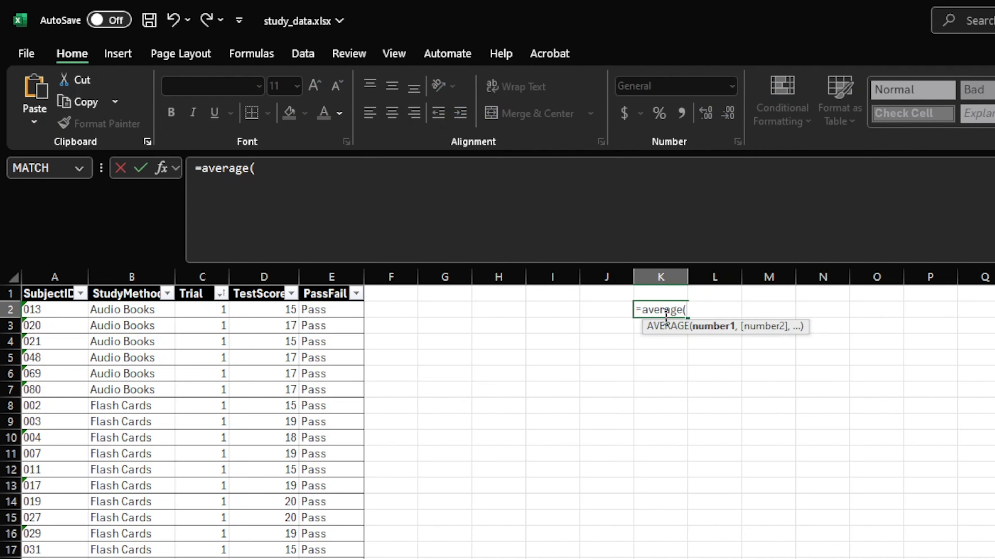
pyautogui.write('d2:d')
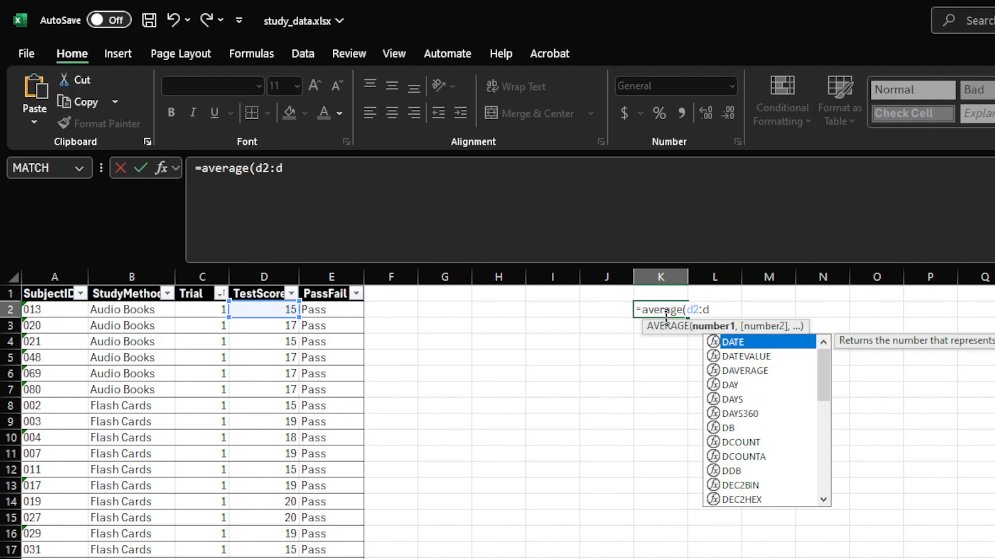
pyautogui.write('271')
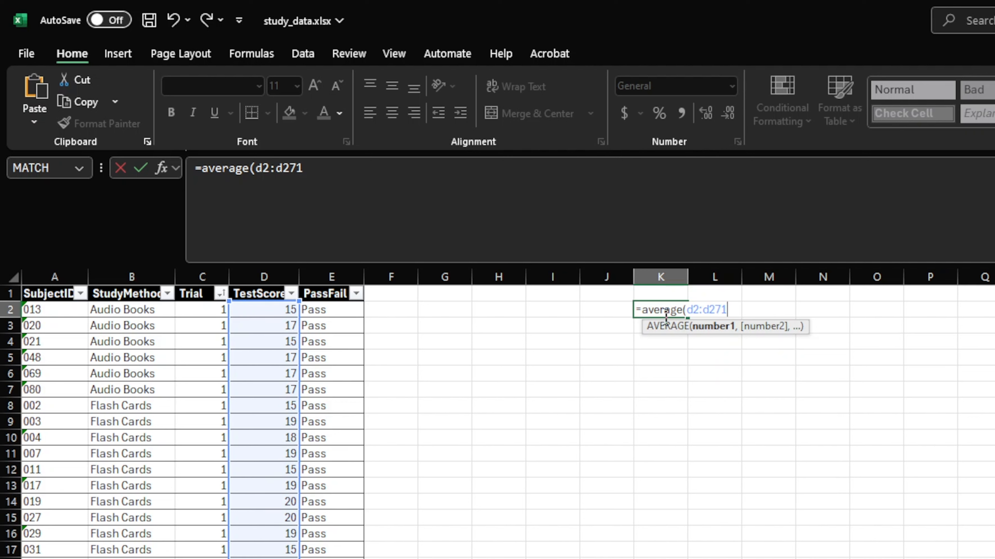
pyautogui.press('Return')
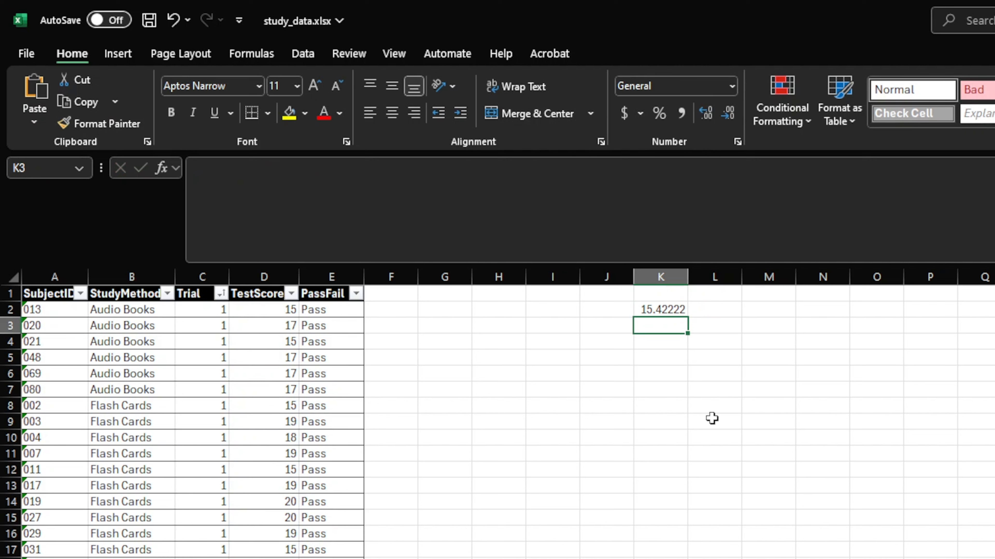
# Calculate the average test score in cell K3 with an AVERAGE formula that references the table column StudyData[TestScore]
pyautogui.write('=average')
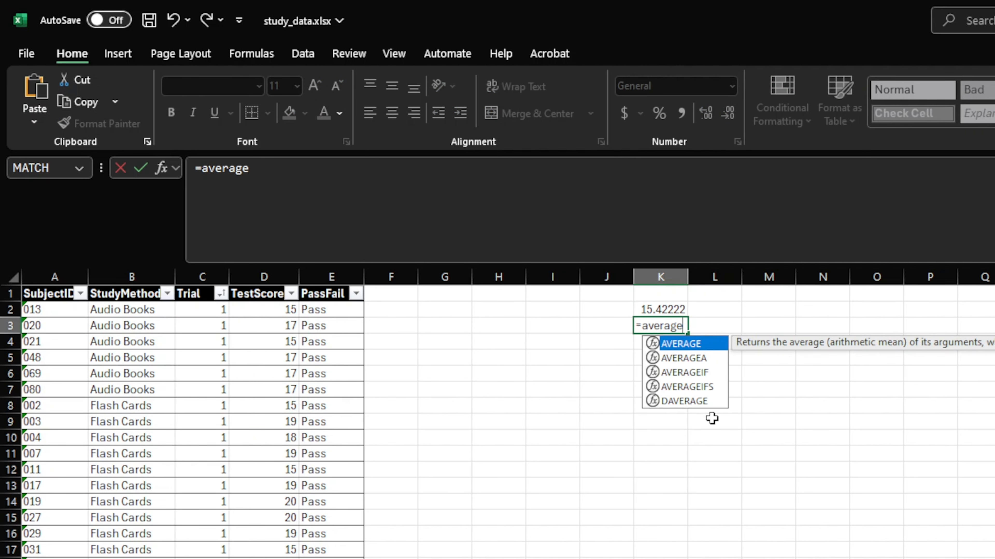
pyautogui.write('(')
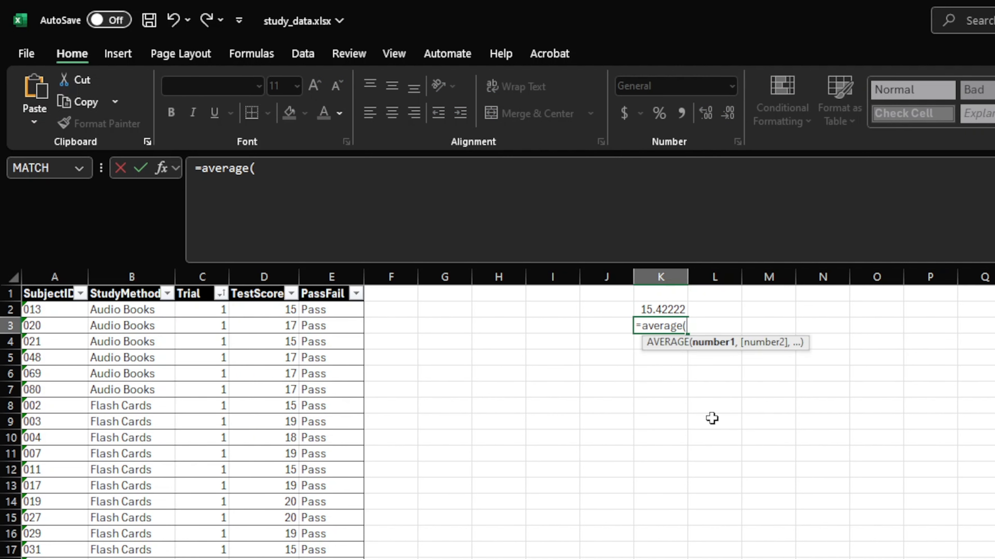
pyautogui.write('Study')
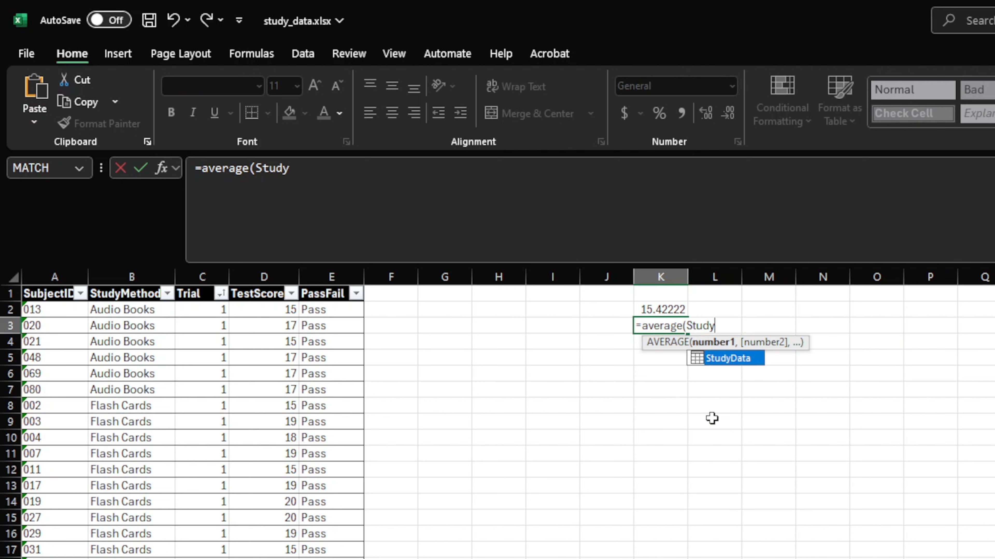
pyautogui.press('Tab')
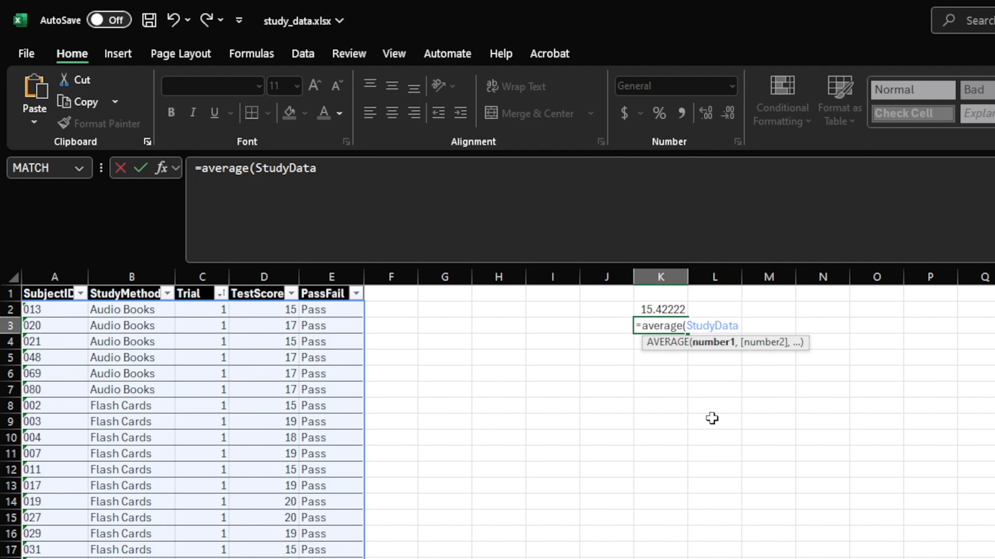
pyautogui.write('[')
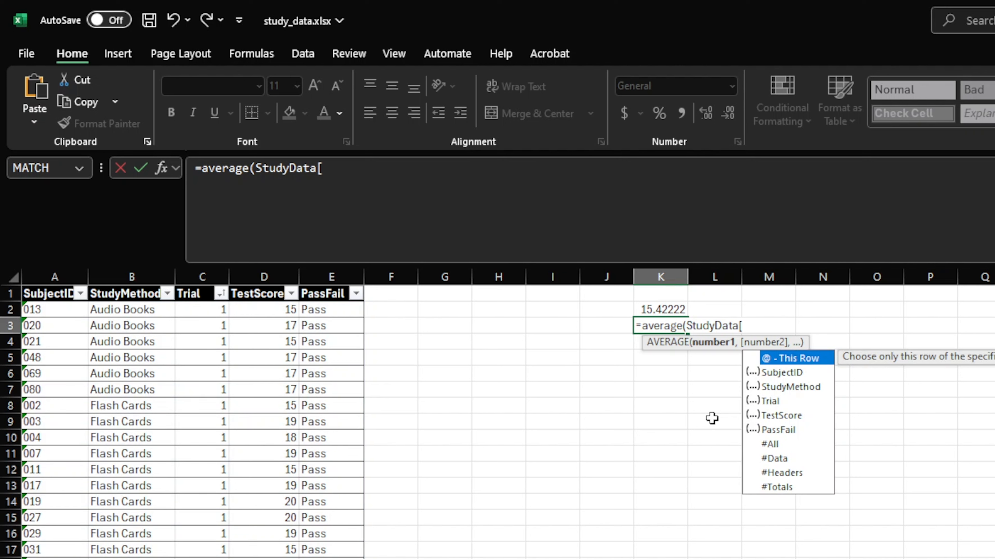
pyautogui.press('Down')
pyautogui.press('Down')
pyautogui.press('Down')
pyautogui.press('Down')
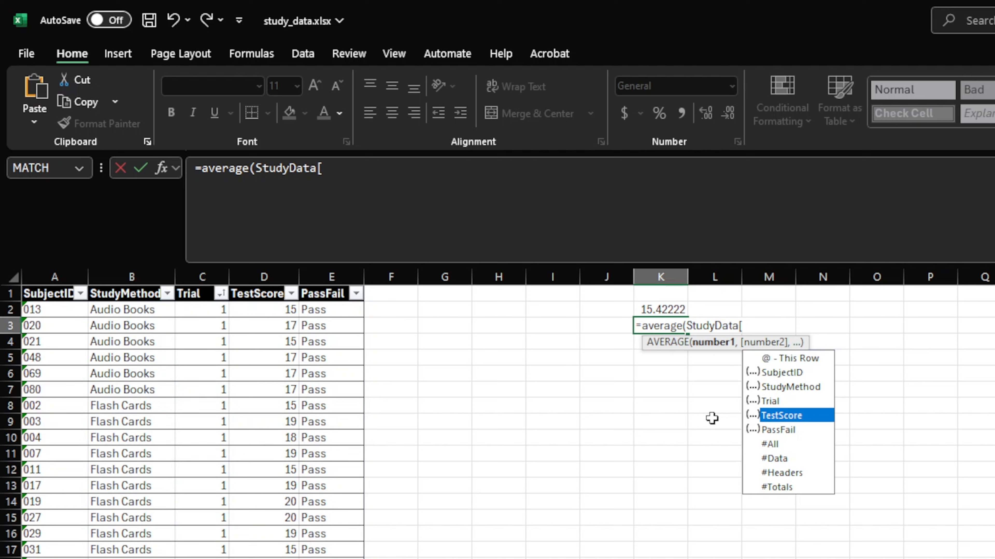
pyautogui.press('Tab')
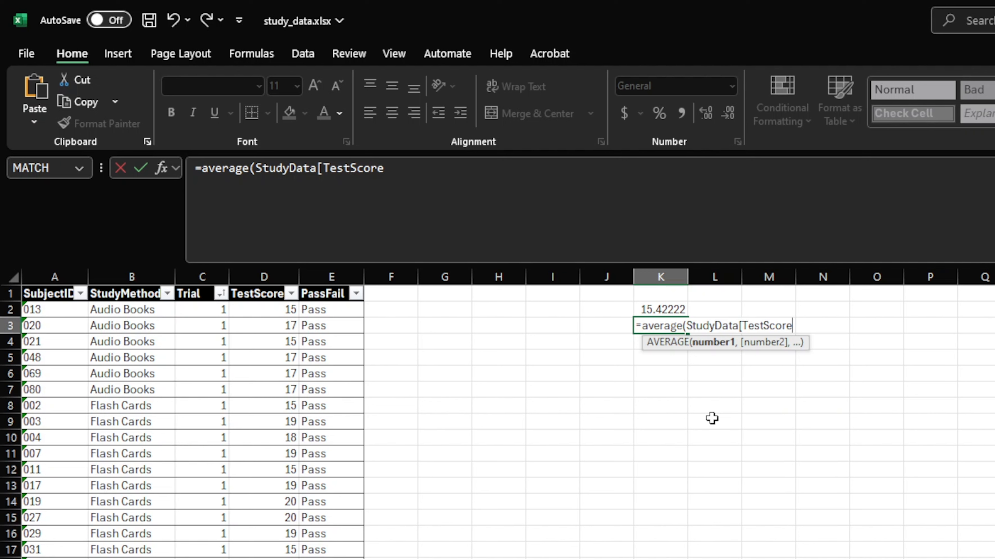
pyautogui.write('])')
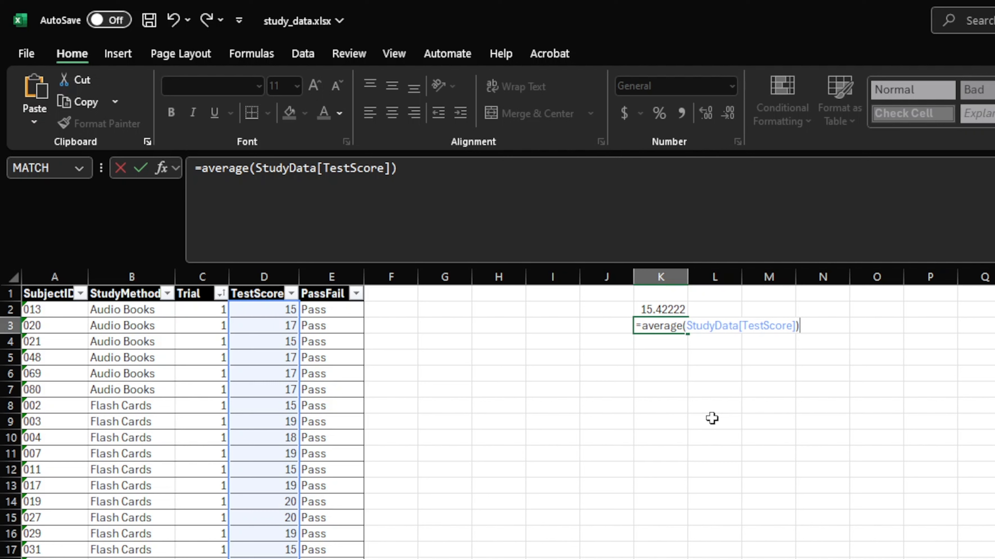
pyautogui.press('Return')
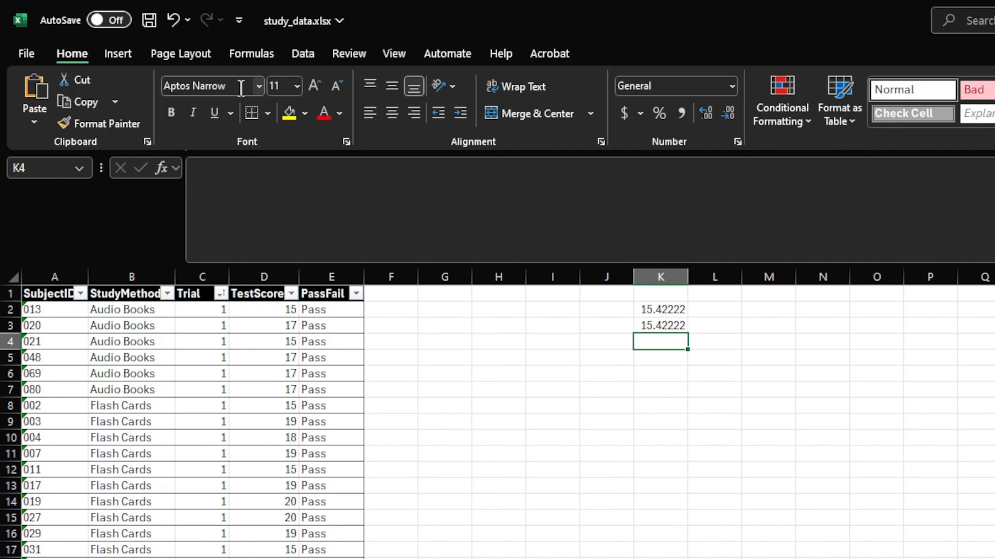
# Define a workbook-scoped name avgScore that refers to cell K3 of the study_data sheet
pyautogui.click(251, 53)
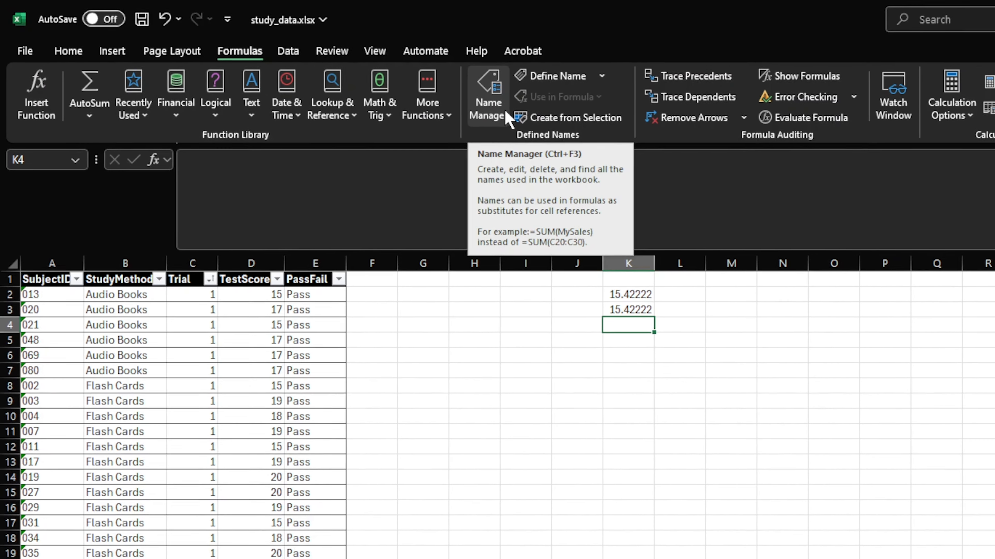
pyautogui.click(528, 122)
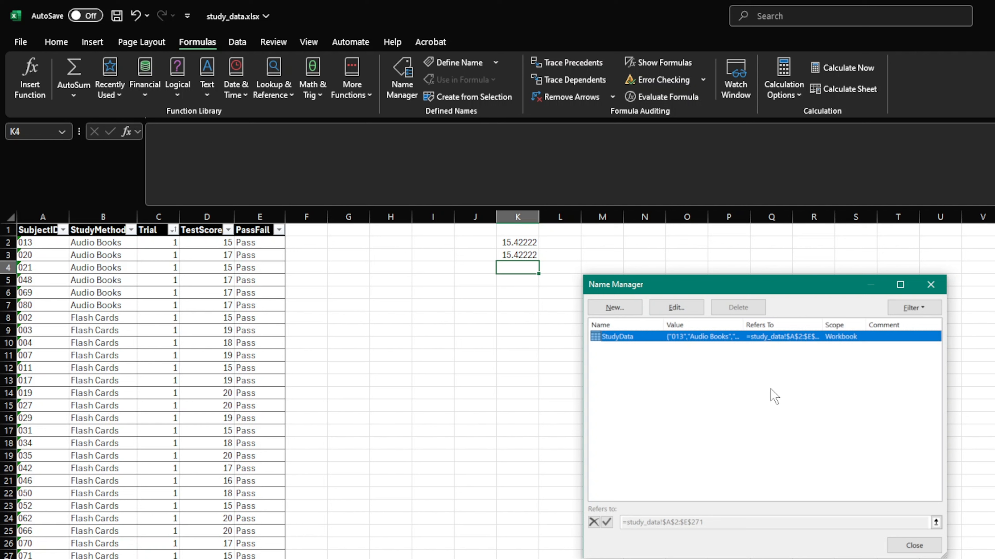
pyautogui.click(622, 312)
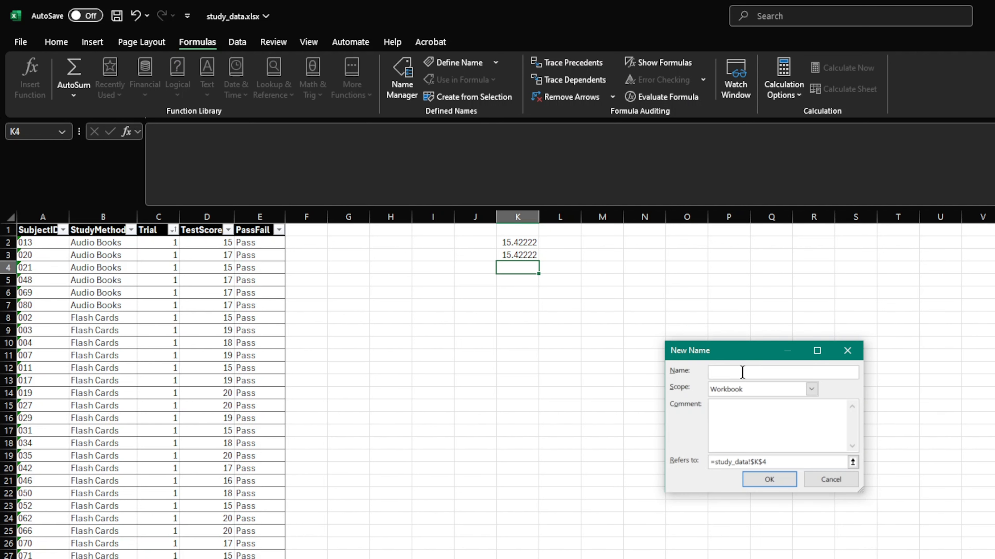
pyautogui.write('avgScore')
pyautogui.click(777, 463)
pyautogui.press('BackSpace')
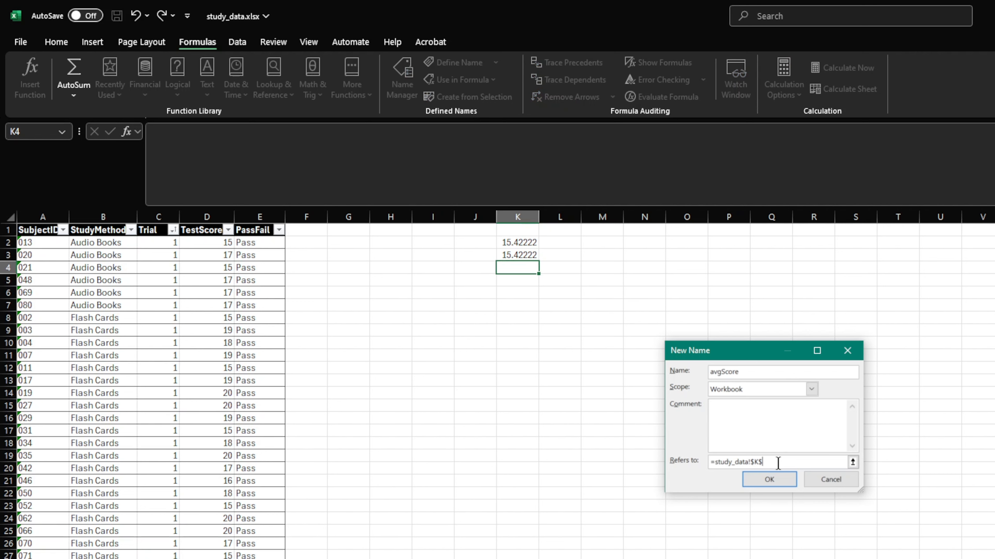
pyautogui.write('3')
pyautogui.click(768, 479)
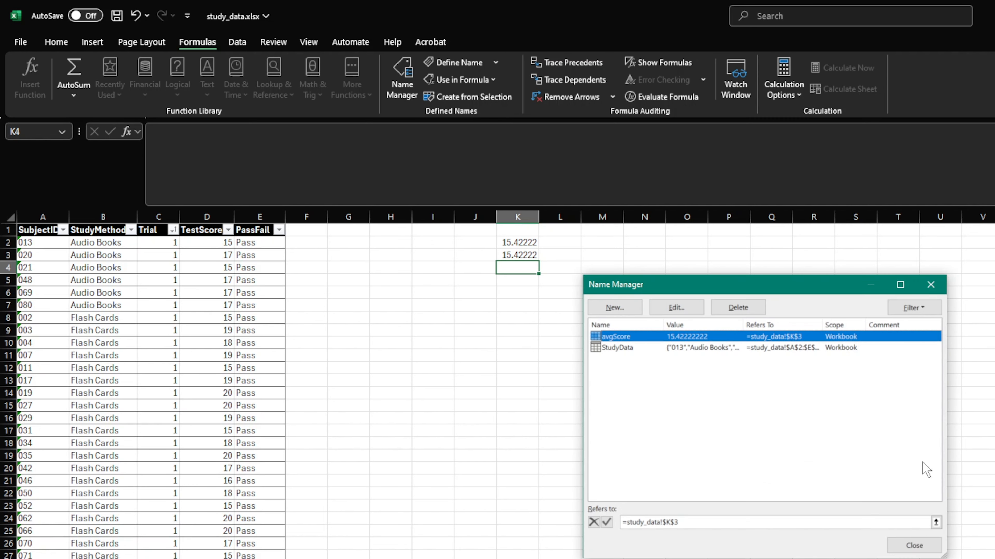
pyautogui.click(904, 547)
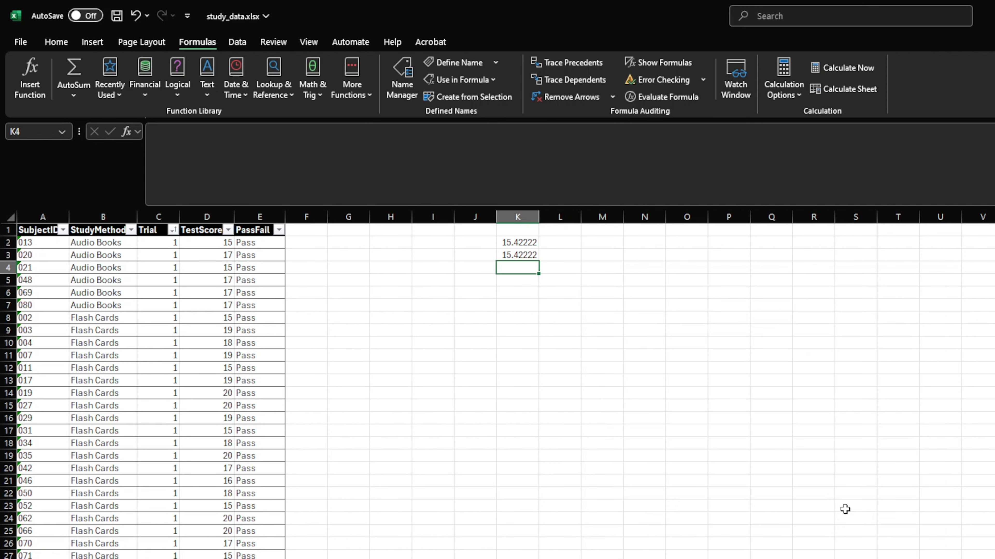
# Enter the formula =avgScore*2 in cell K4 and check its reference to the named cell
pyautogui.write('=')
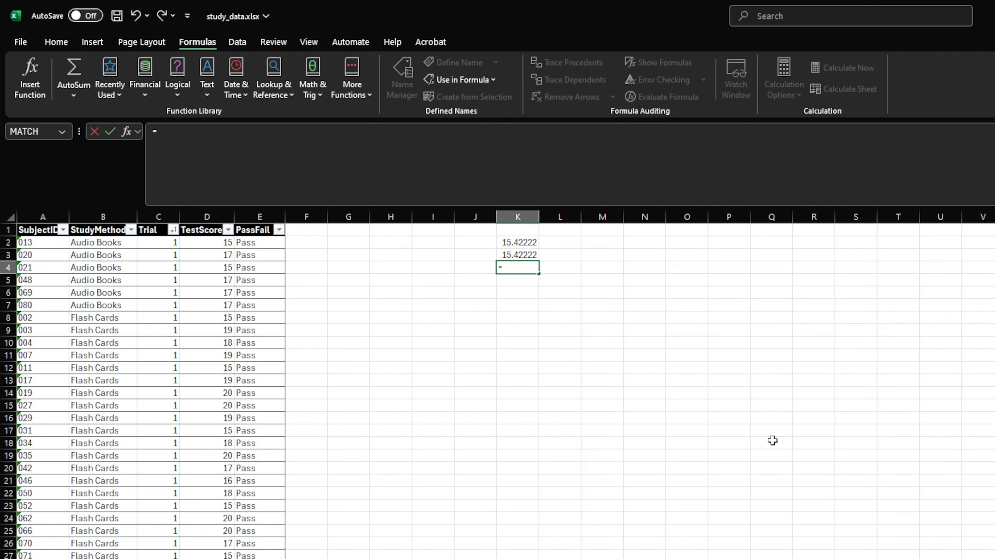
pyautogui.write('avgS')
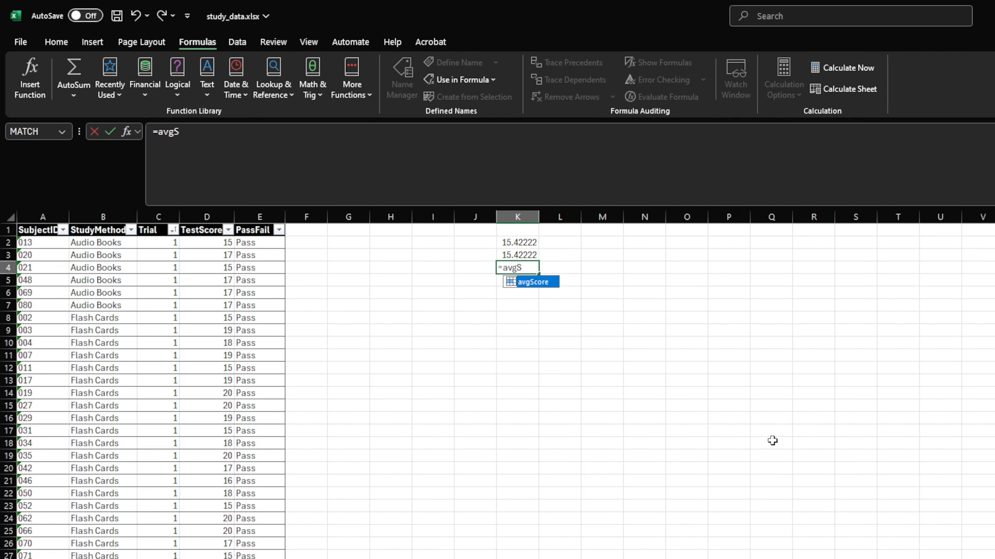
pyautogui.write('core*2')
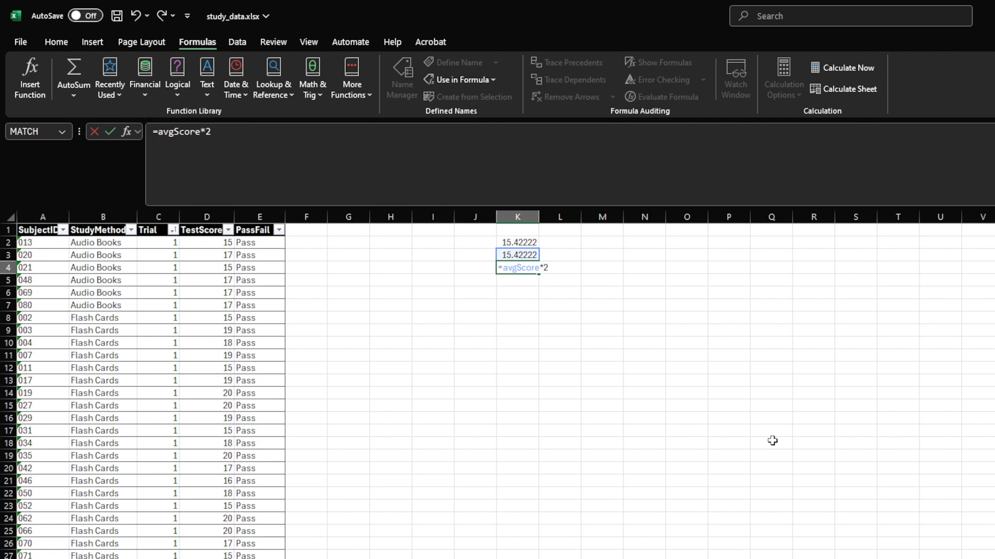
pyautogui.press('Return')
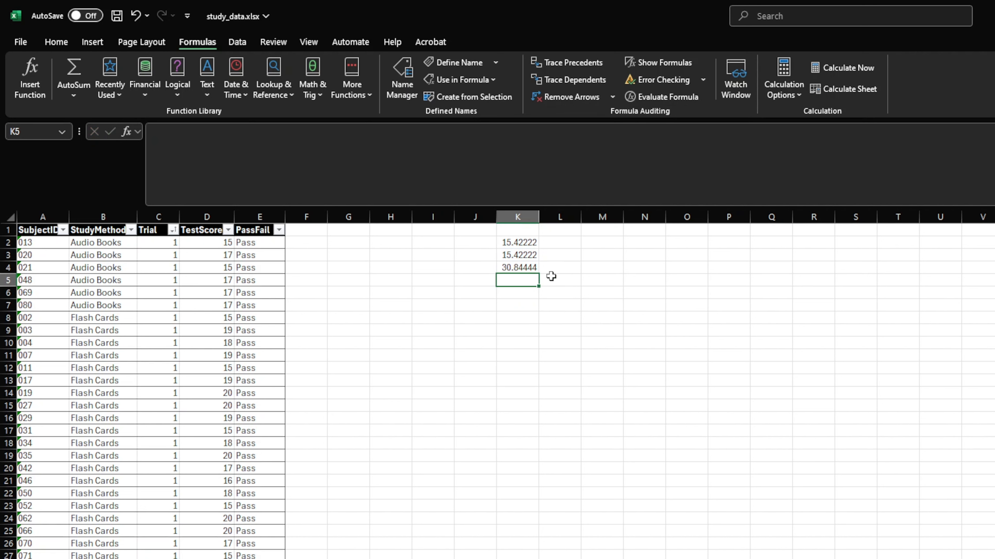
pyautogui.click(525, 268)
pyautogui.click(184, 132)
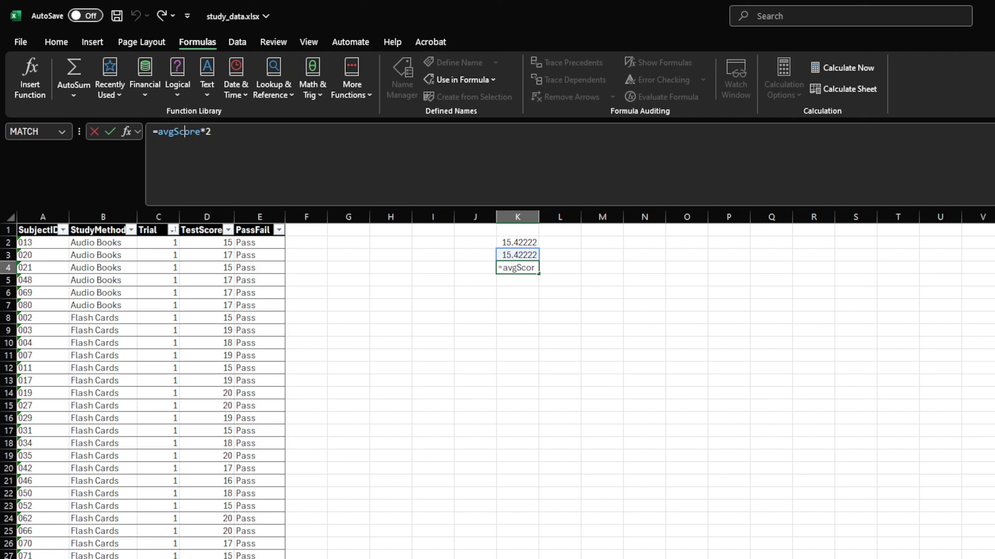
pyautogui.hotkey('ctrl', 'Return')
# Insert a PivotTable based on the StudyData table in a new worksheet and compare that sheet with the study_data sheet
pyautogui.click(40, 243)
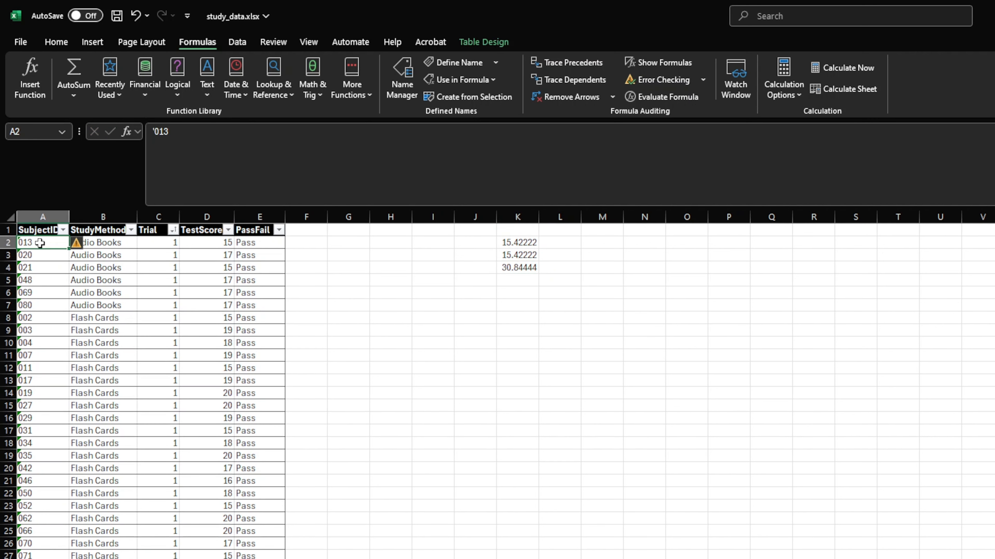
pyautogui.click(92, 42)
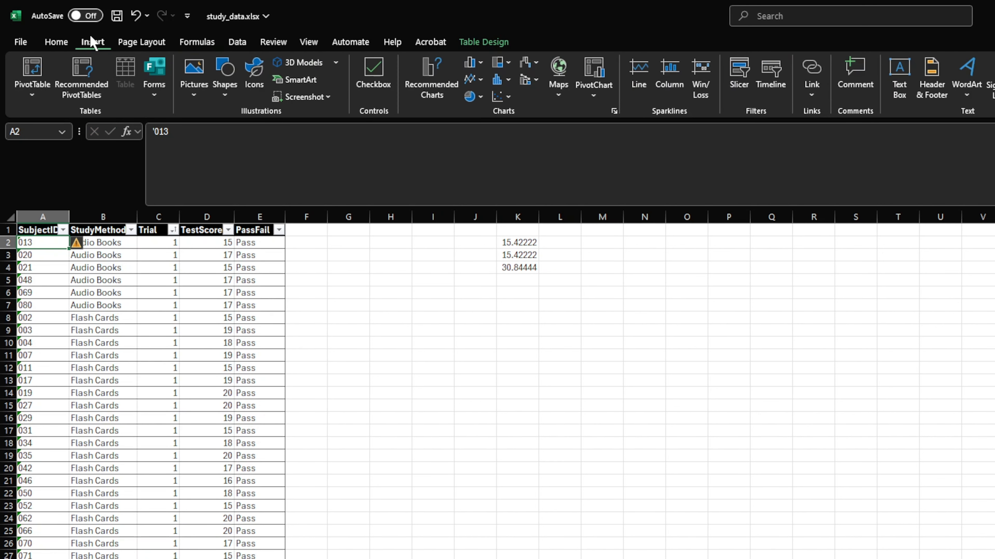
pyautogui.click(35, 67)
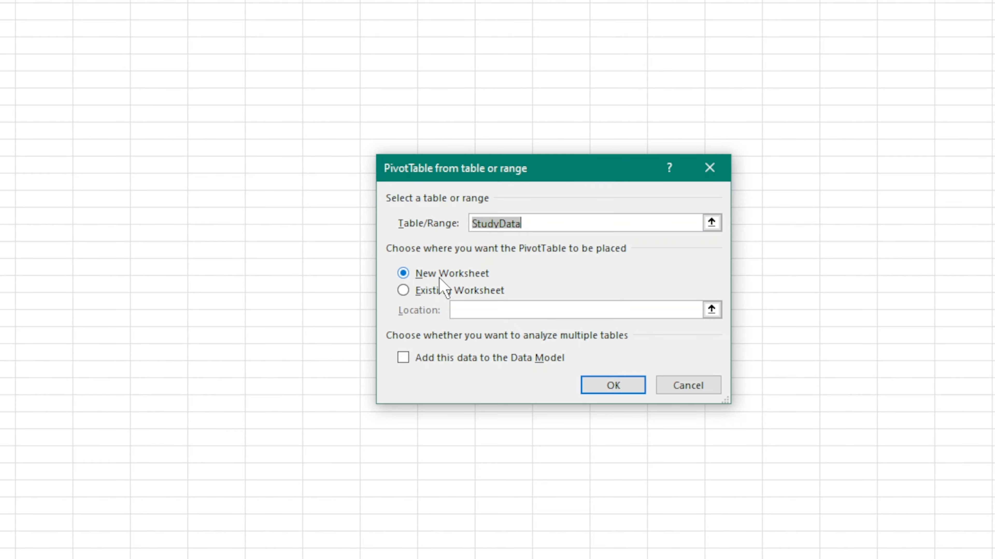
pyautogui.click(628, 385)
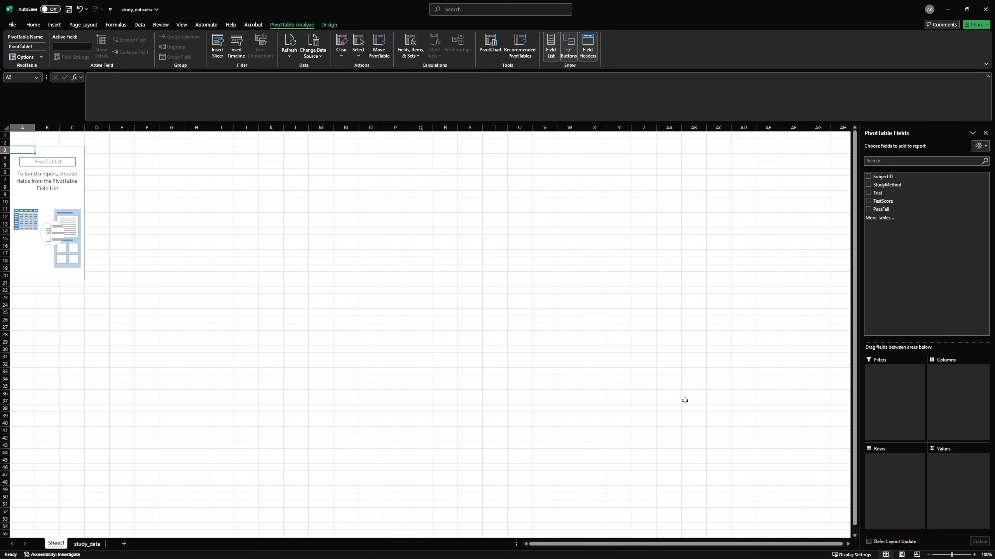
pyautogui.click(78, 545)
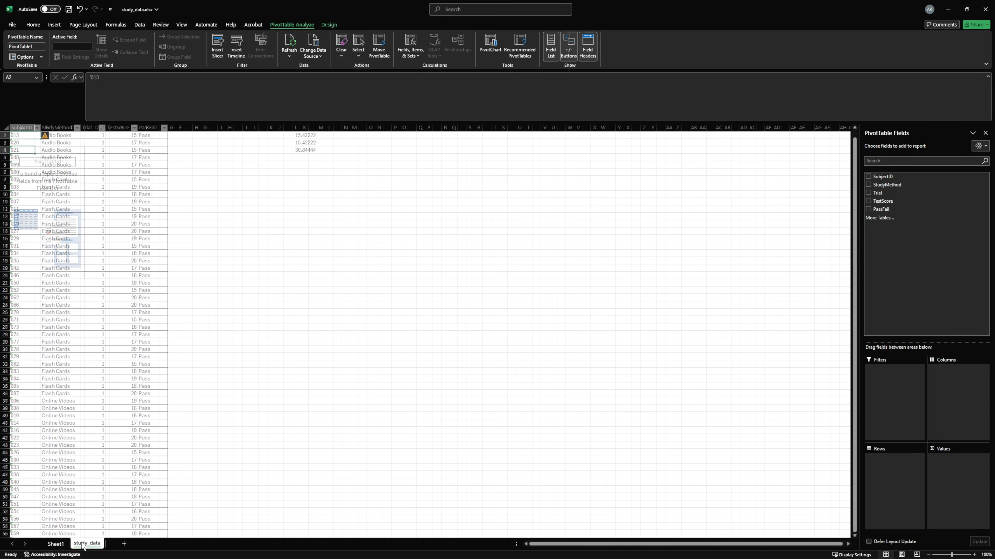
pyautogui.click(62, 544)
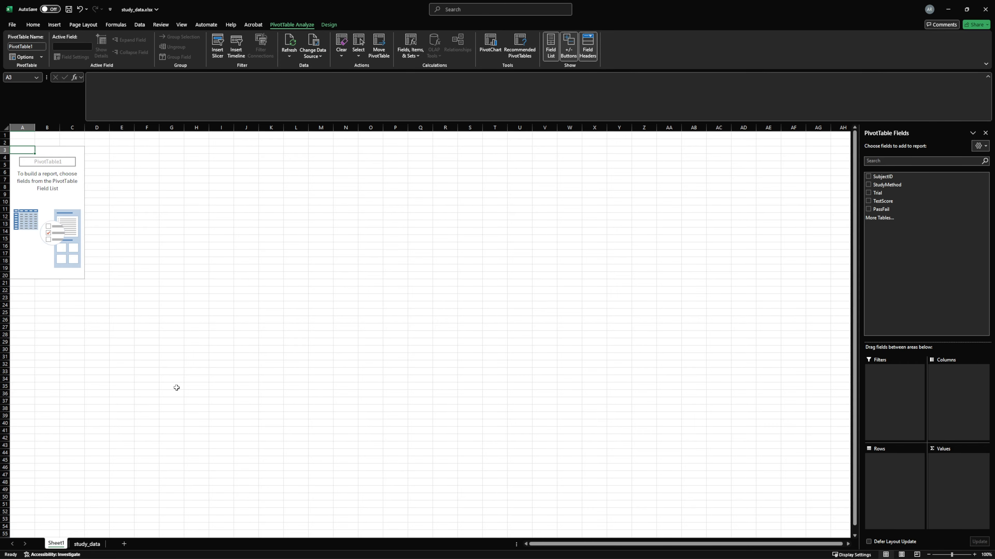
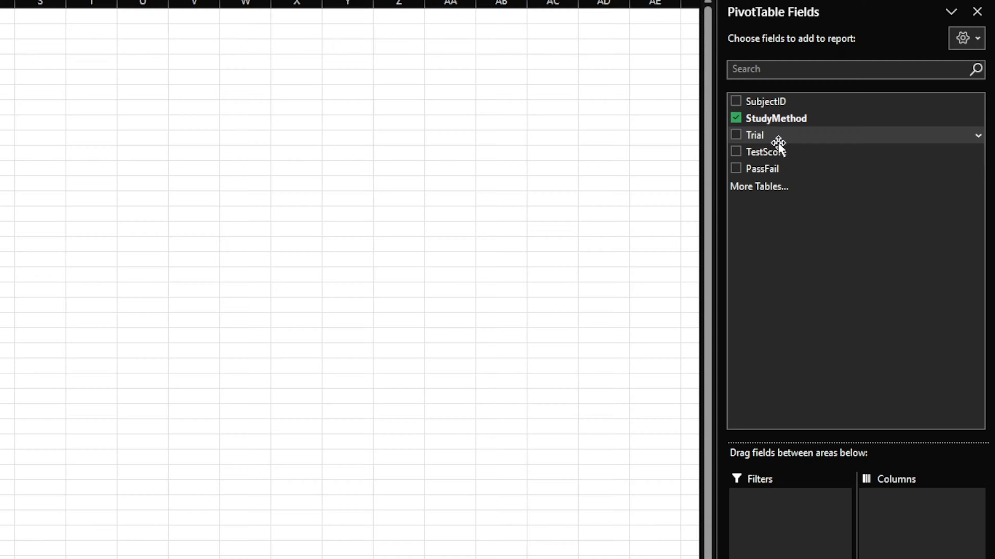
# Add TestScore to the PivotTable's values and summarize it by Average
pyautogui.moveTo(776, 150); pyautogui.dragTo(923, 558)
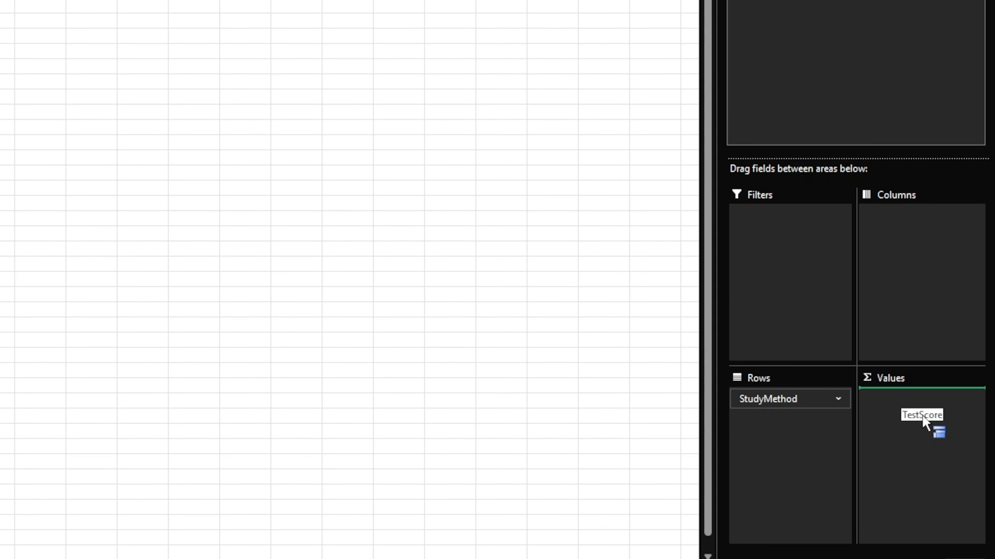
pyautogui.moveTo(923, 421); pyautogui.dragTo(932, 427)
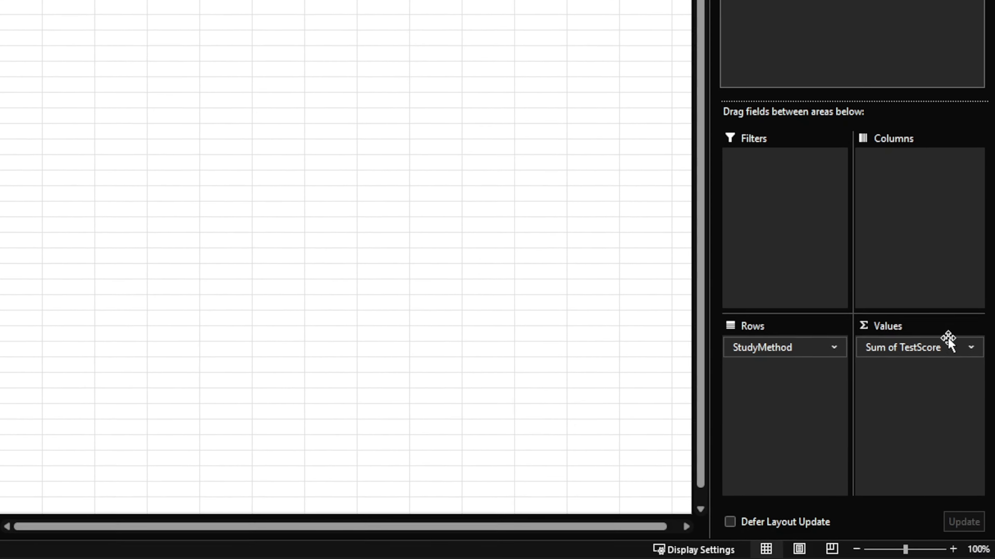
pyautogui.click(971, 348)
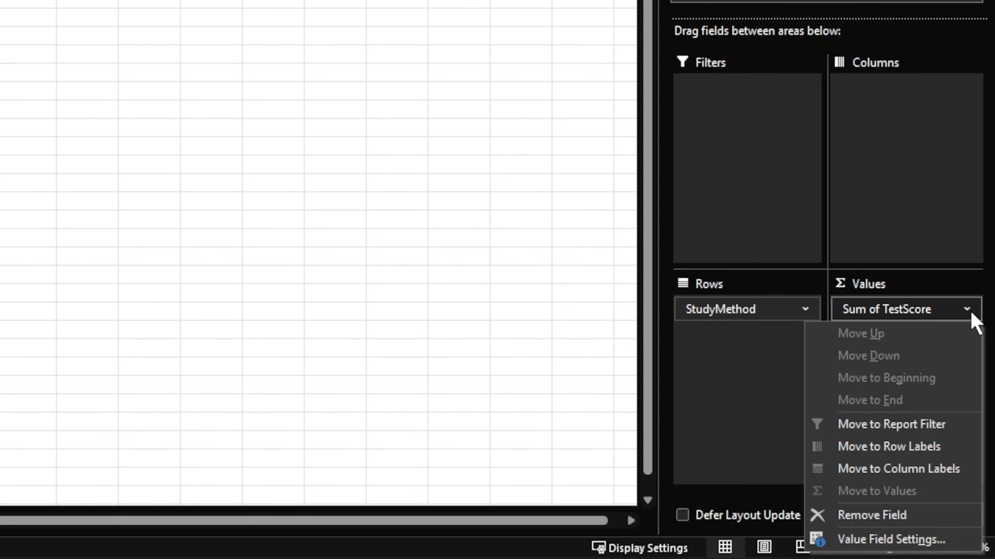
pyautogui.click(937, 545)
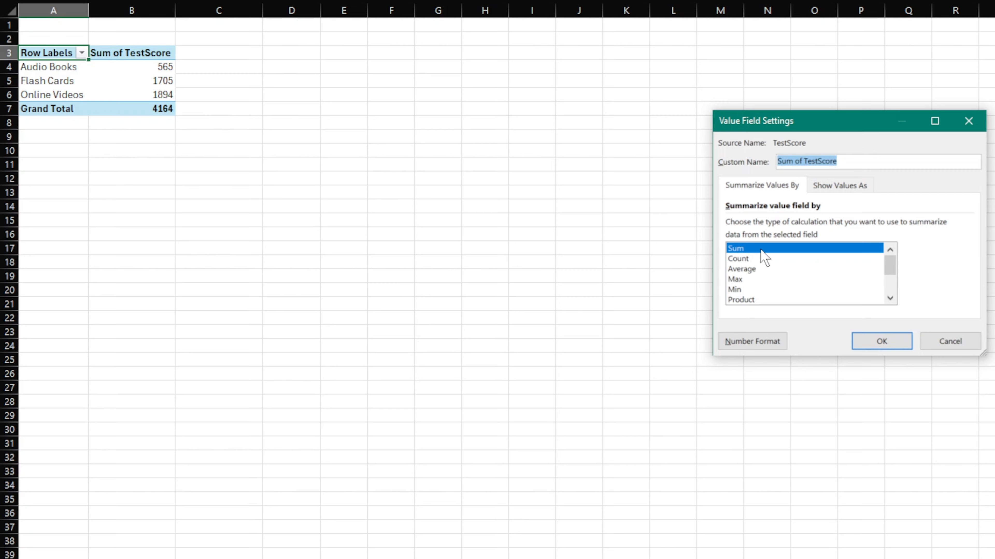
pyautogui.click(763, 268)
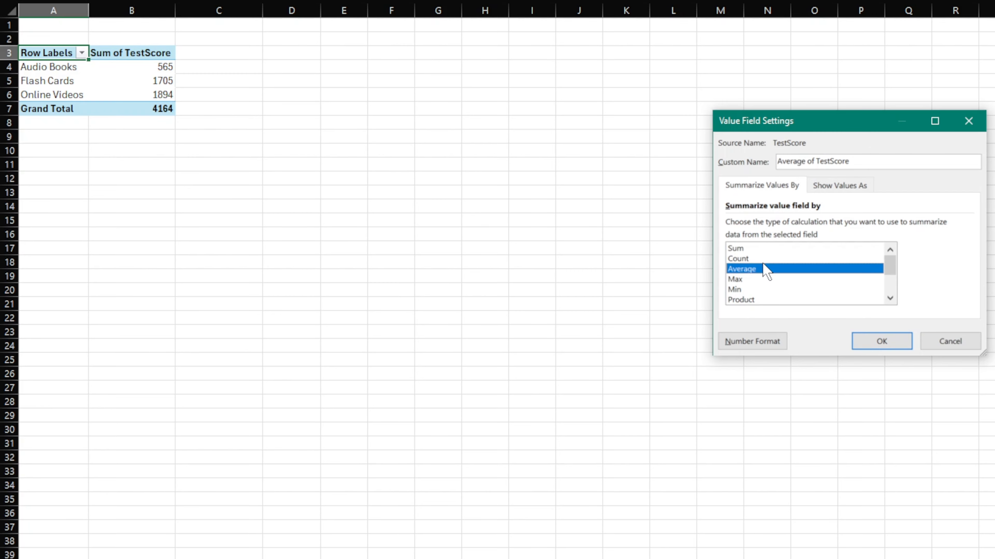
pyautogui.click(897, 343)
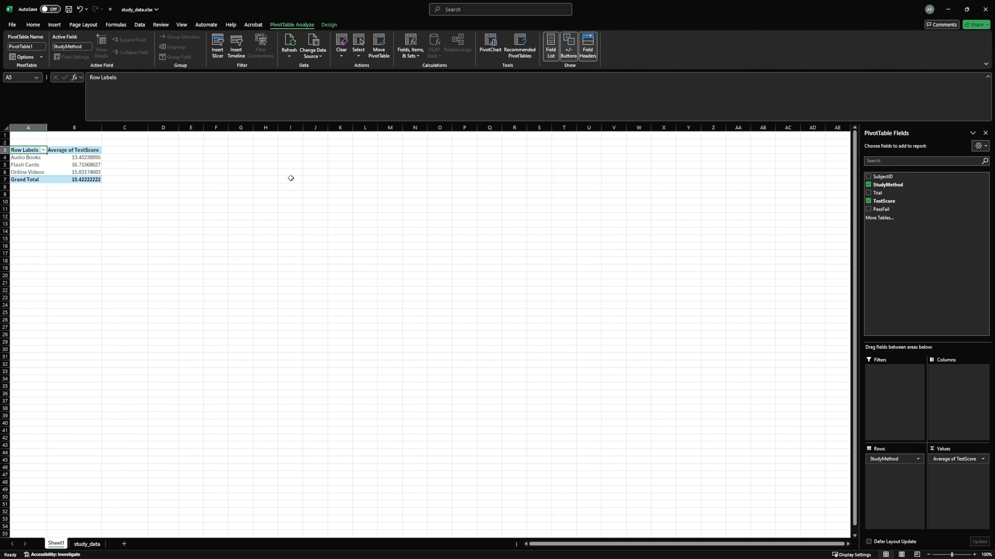
# Insert a second PivotTable based on StudyData in the existing worksheet at cell D3 of Sheet1
pyautogui.click(168, 150)
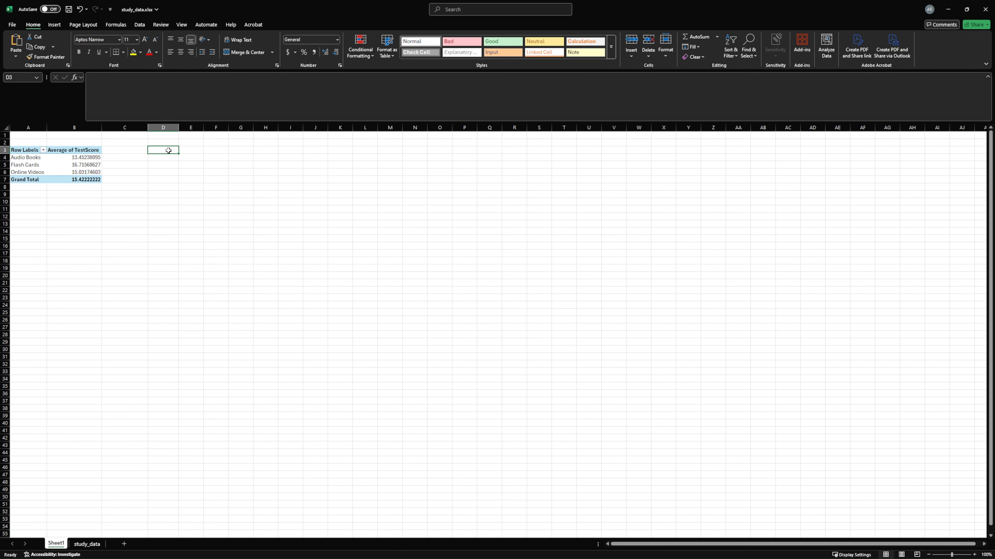
pyautogui.click(54, 25)
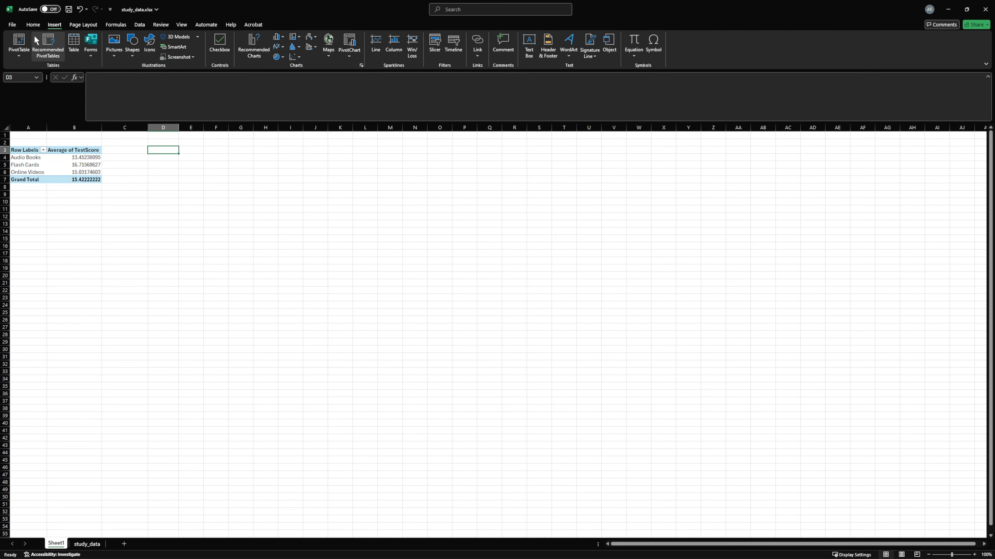
pyautogui.click(19, 41)
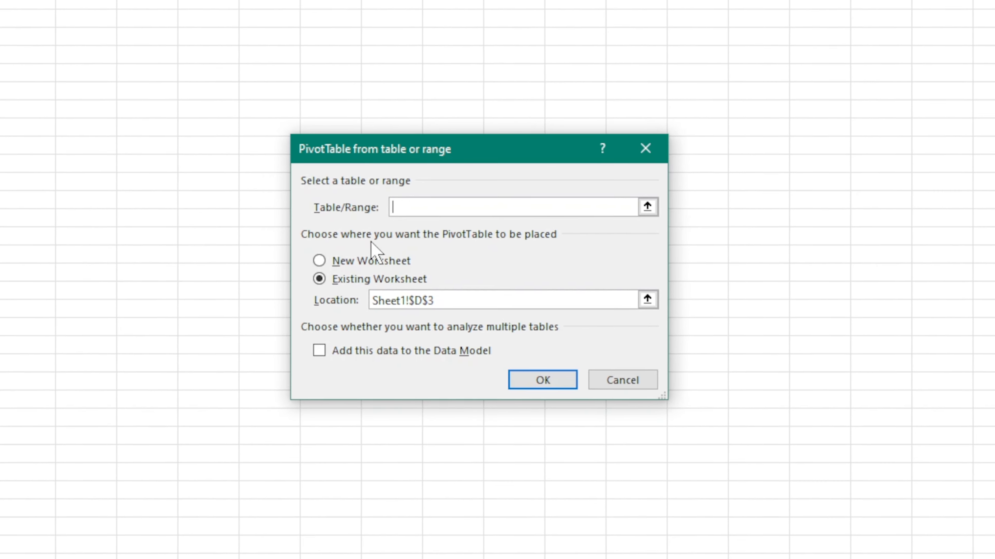
pyautogui.write('St')
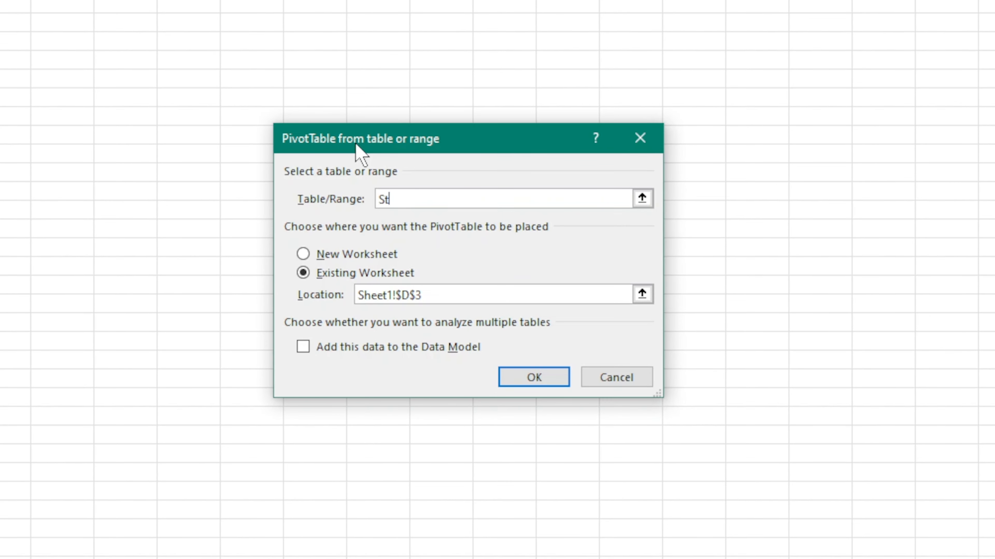
pyautogui.write('udyData')
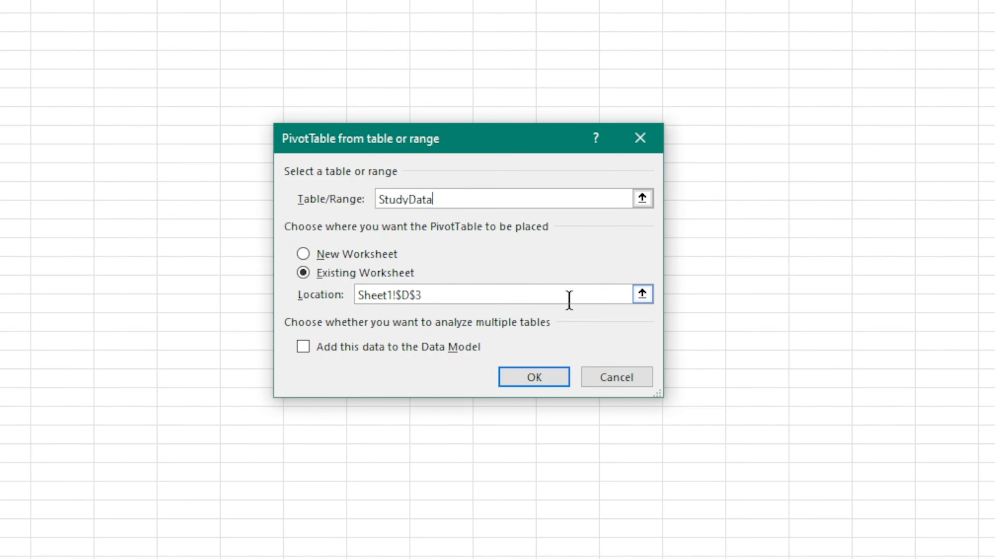
pyautogui.click(535, 378)
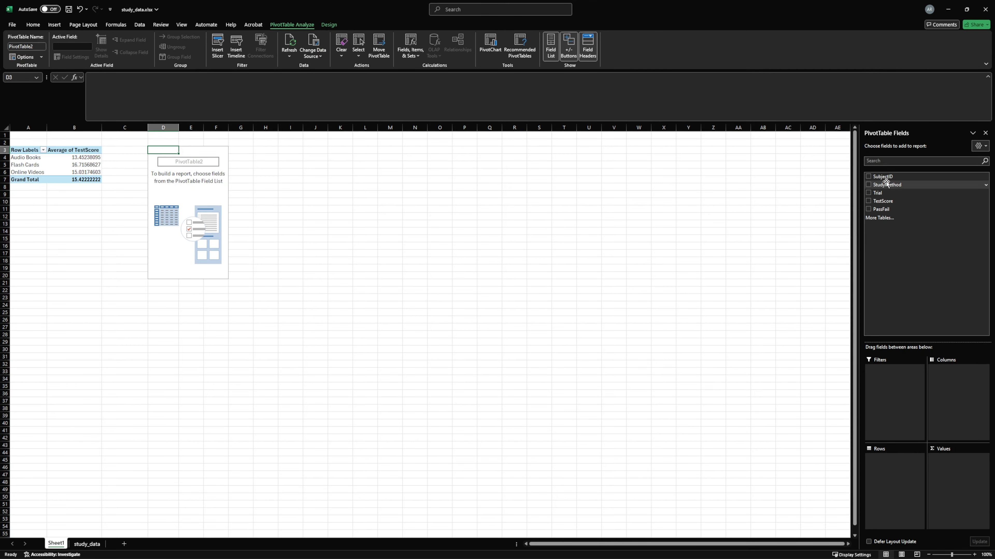
# Lay out the second PivotTable with StudyMethod as rows, Trial as columns and TestScore as values
pyautogui.moveTo(888, 185); pyautogui.dragTo(899, 477)
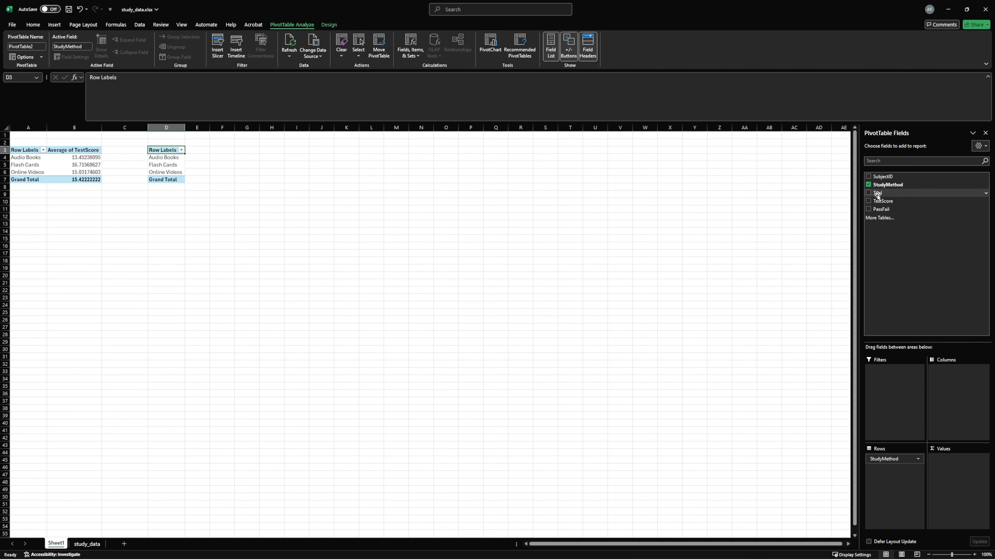
pyautogui.moveTo(878, 197); pyautogui.dragTo(964, 407)
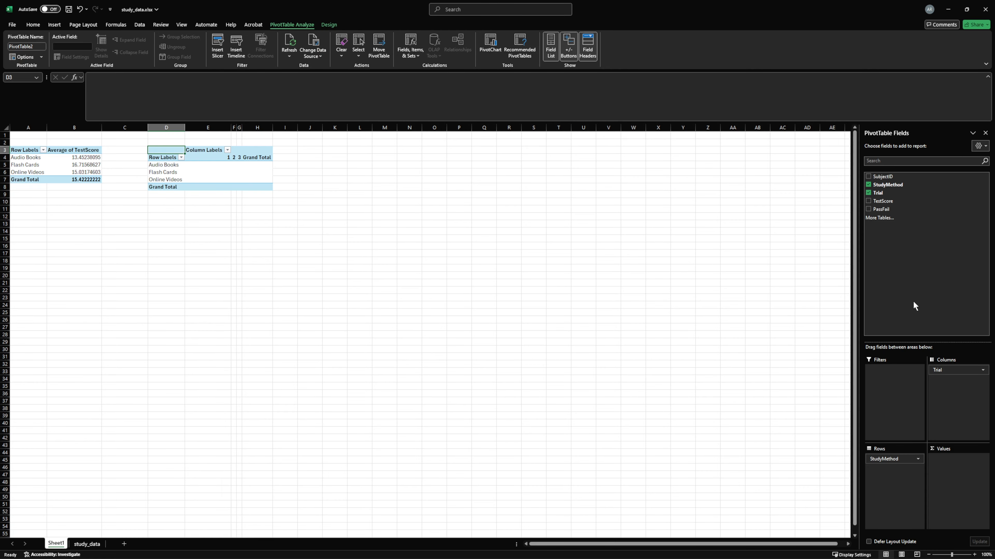
pyautogui.moveTo(883, 201); pyautogui.dragTo(948, 468)
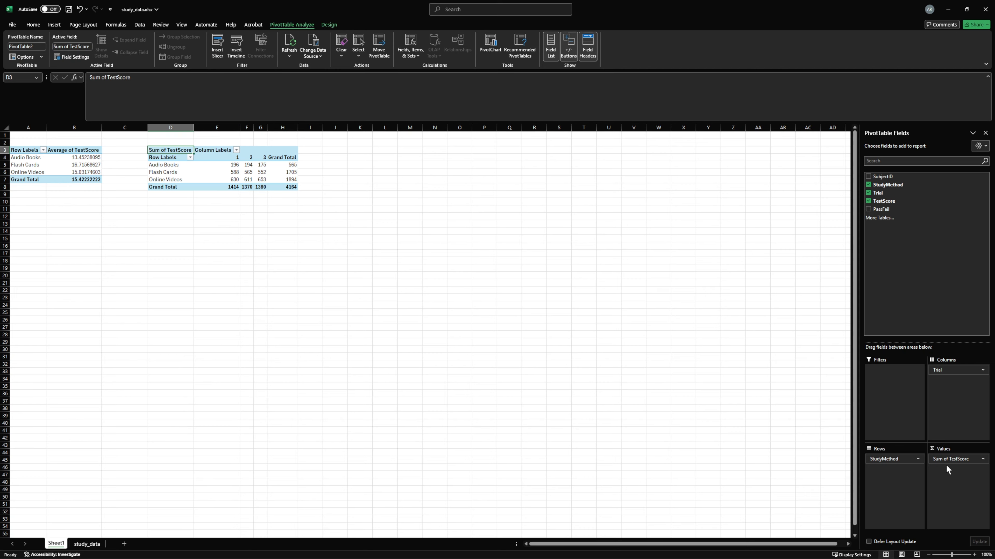
# Summarize the TestScore values in the PivotTable at D3 by Average
pyautogui.click(983, 459)
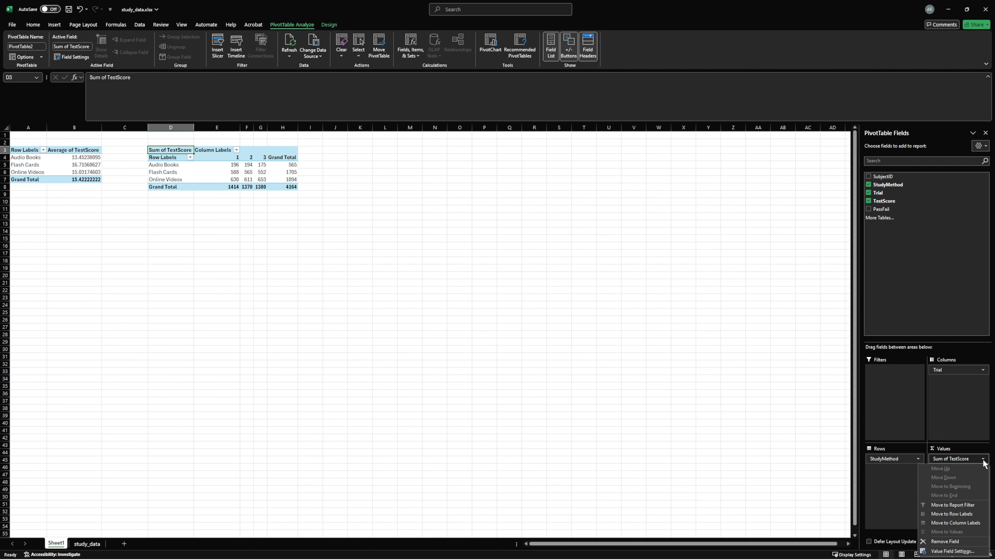
pyautogui.click(953, 551)
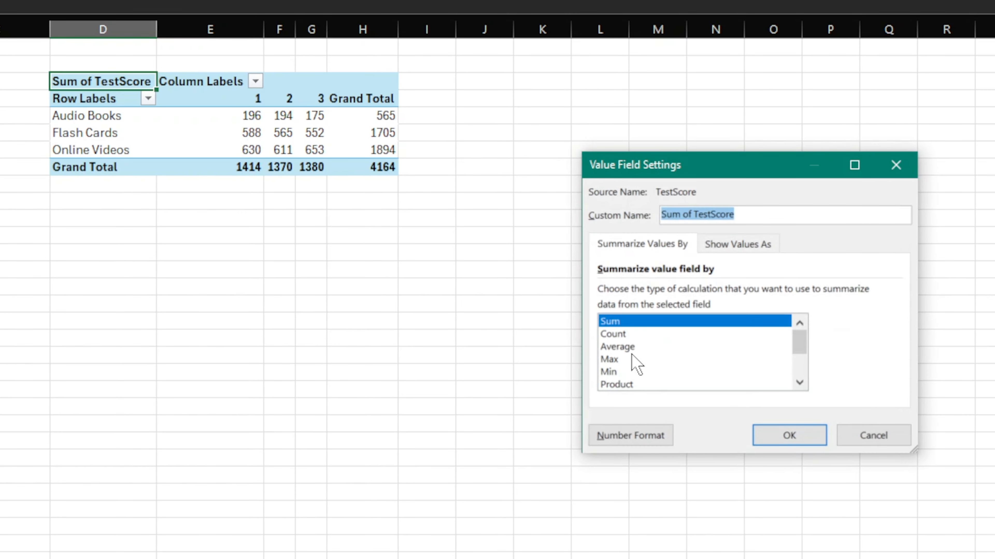
pyautogui.click(509, 305)
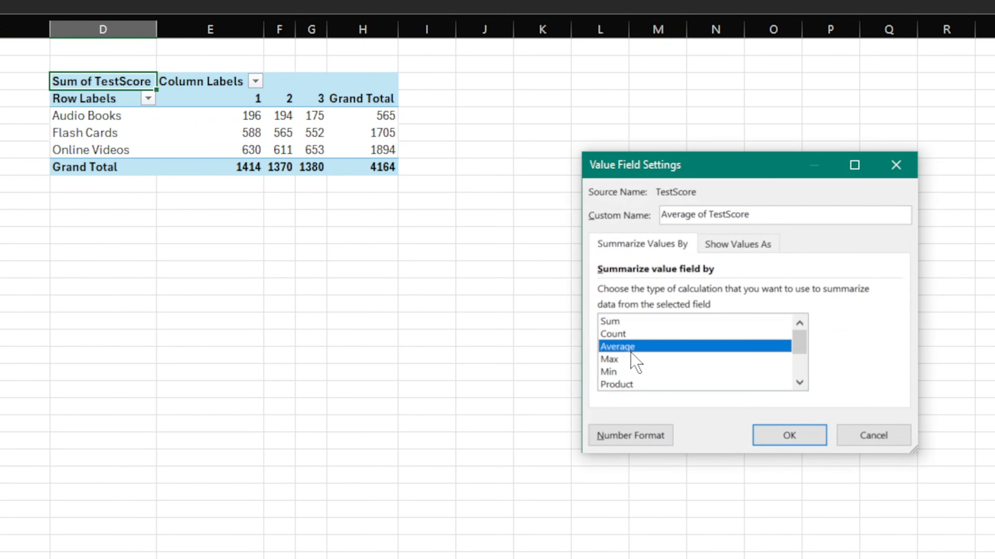
pyautogui.click(791, 436)
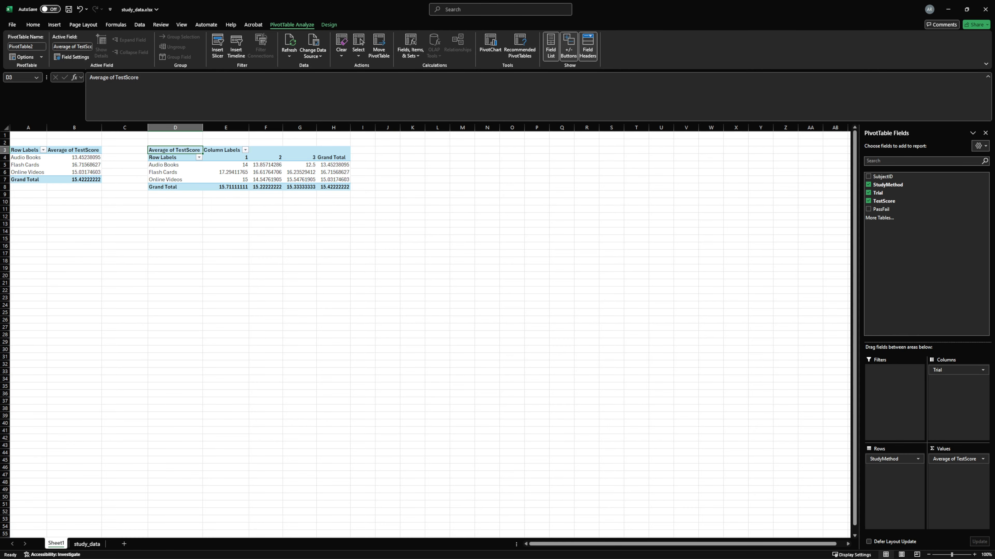
# Insert a third PivotTable based on StudyData in the existing worksheet at cell J3 of Sheet1
pyautogui.click(395, 150)
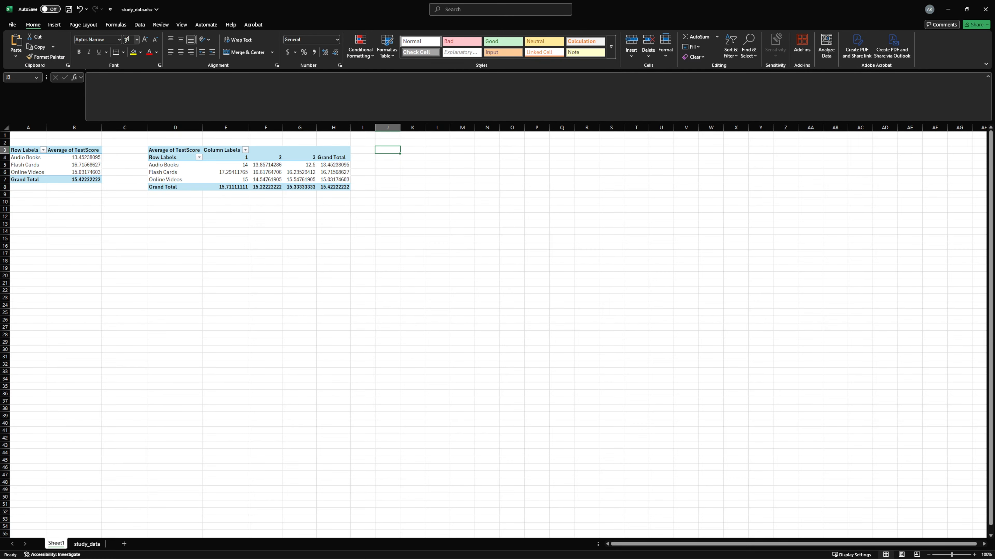
pyautogui.click(55, 26)
pyautogui.click(18, 43)
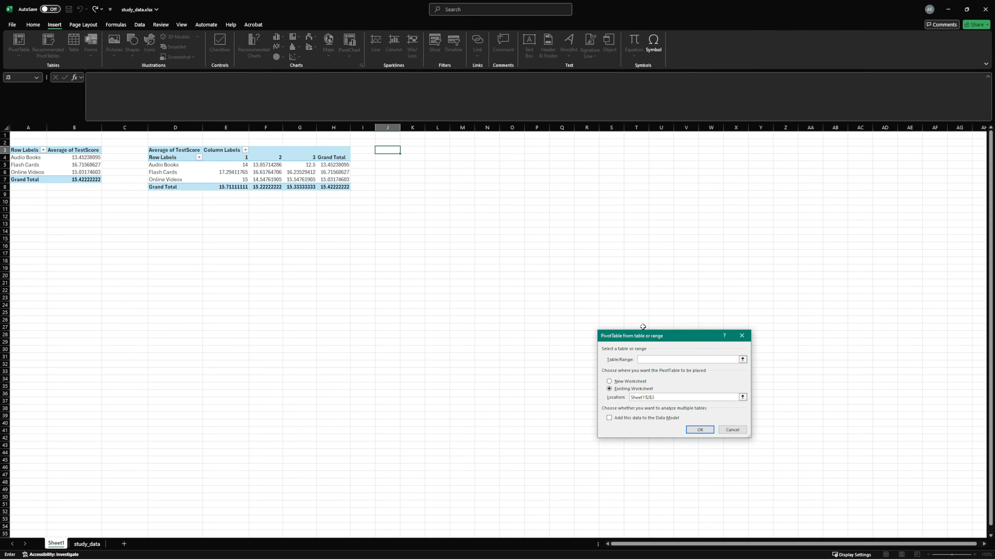
pyautogui.write('StudyData')
pyautogui.click(701, 431)
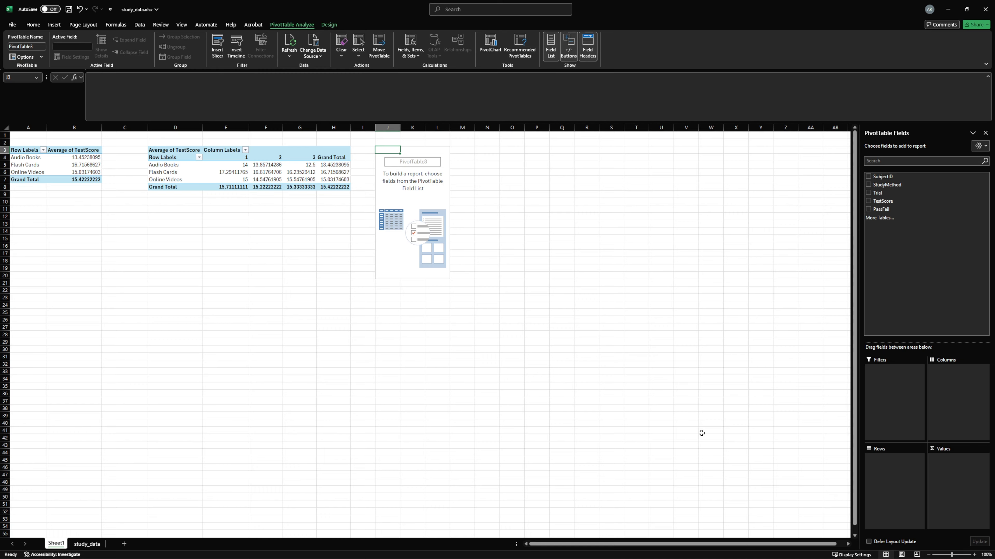
# Lay out the third PivotTable with StudyMethod as rows and PassFail as both the counted value and the columns
pyautogui.moveTo(885, 185); pyautogui.dragTo(890, 470)
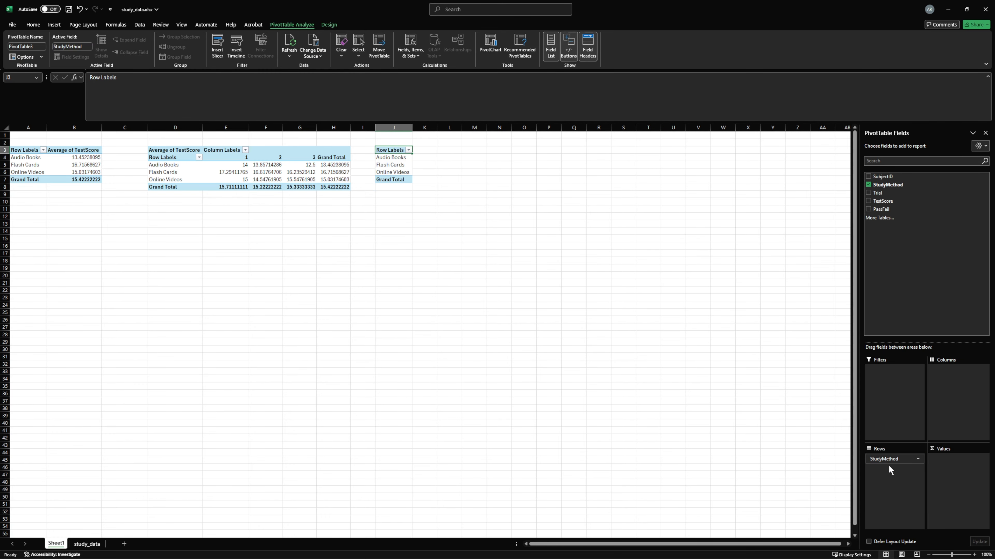
pyautogui.moveTo(874, 213); pyautogui.dragTo(951, 479)
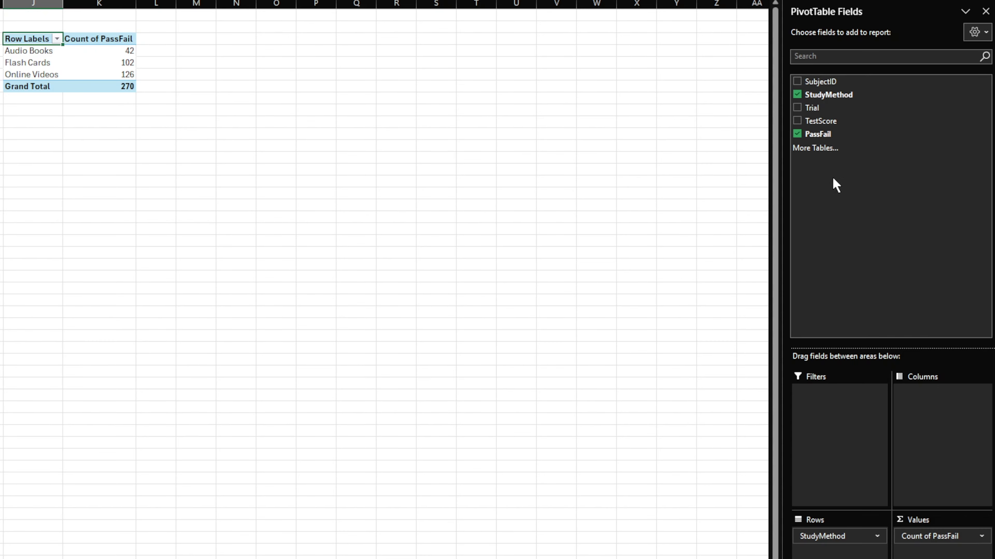
pyautogui.moveTo(822, 134); pyautogui.dragTo(934, 416)
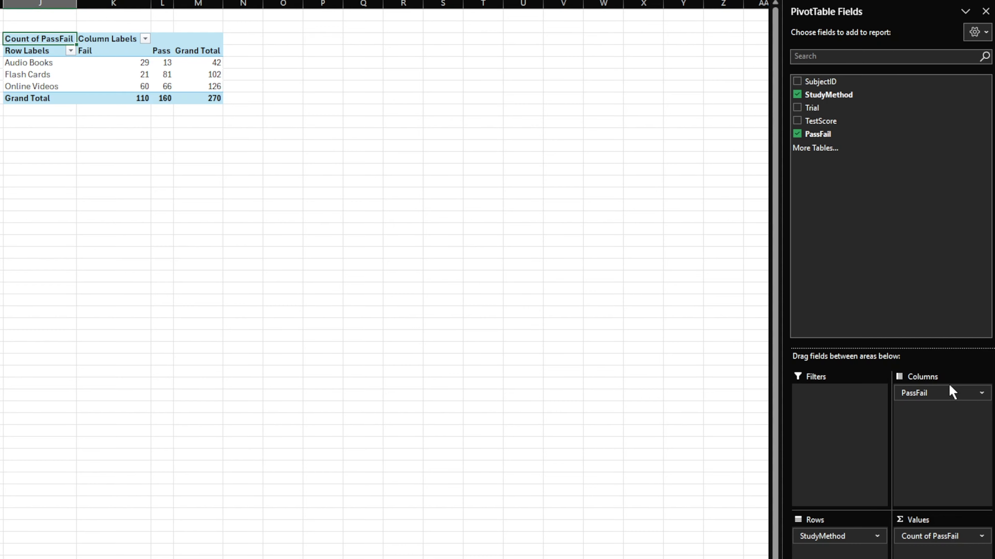
# Move PassFail from the columns to the report filter and filter the third PivotTable to Pass
pyautogui.moveTo(937, 394); pyautogui.dragTo(841, 396)
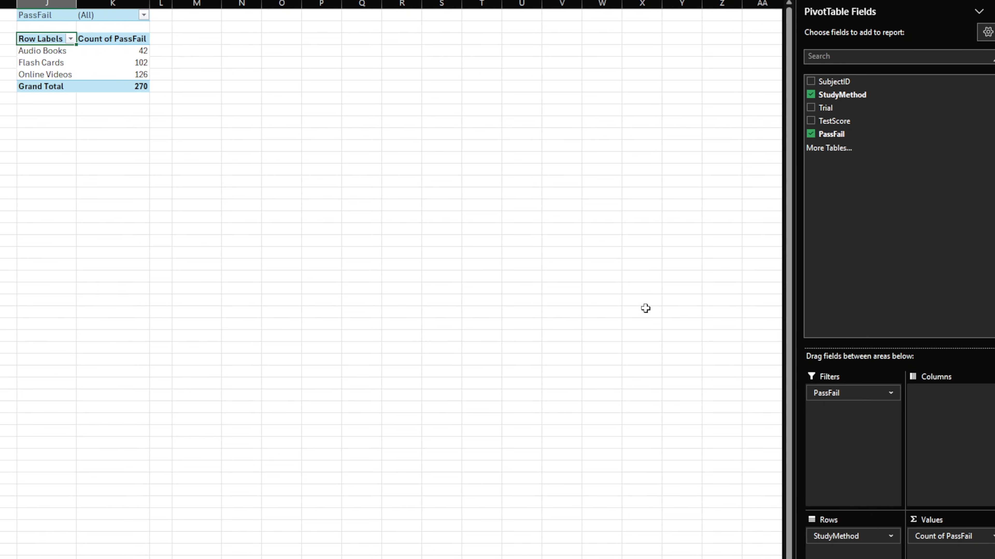
pyautogui.click(146, 15)
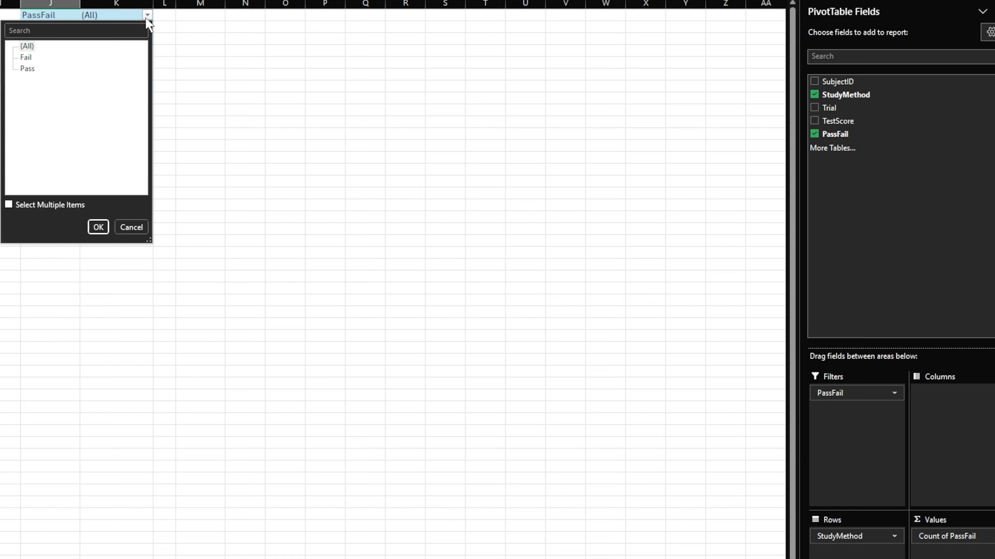
pyautogui.click(29, 70)
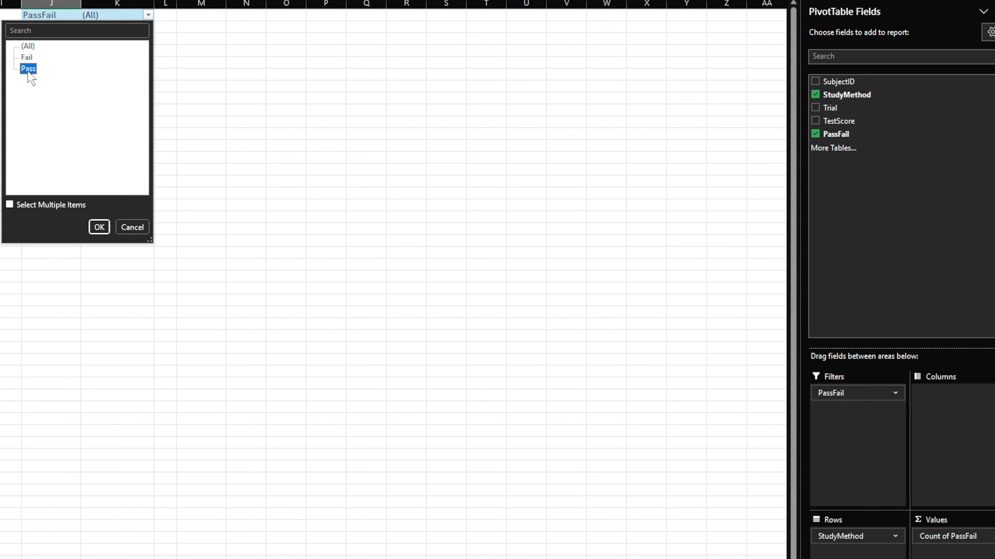
pyautogui.click(98, 226)
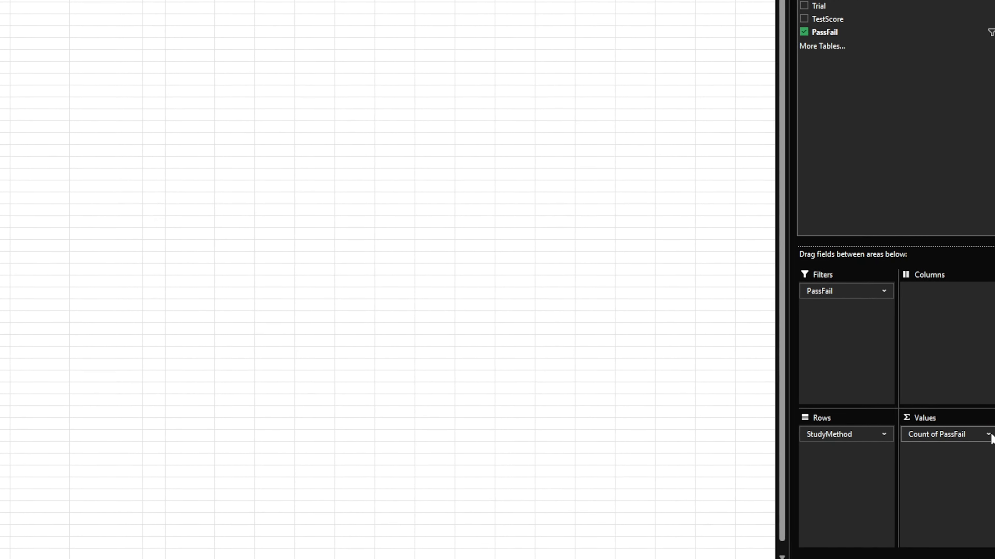
# Show the PassFail count as % of Row Total and move PassFail from the report filter to the columns
pyautogui.click(981, 412)
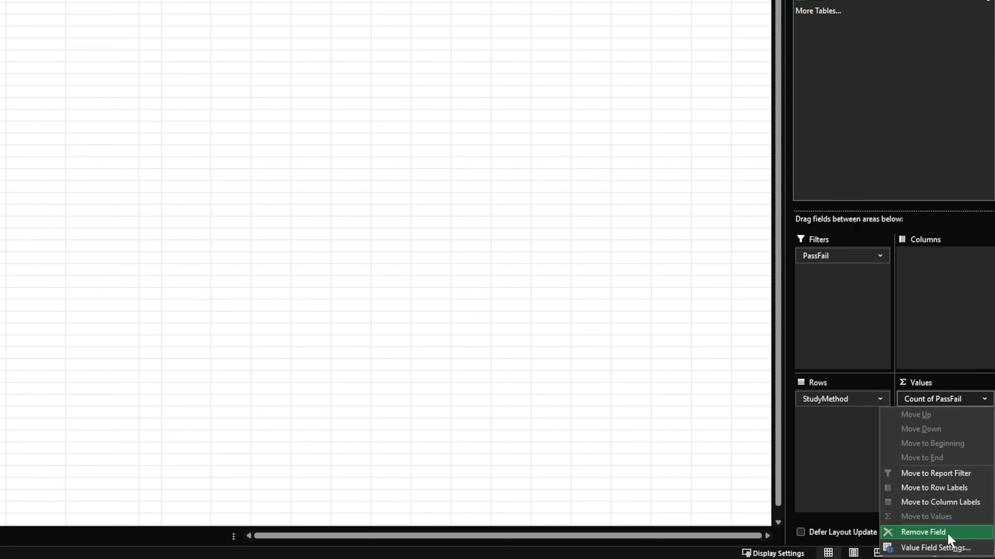
pyautogui.click(945, 549)
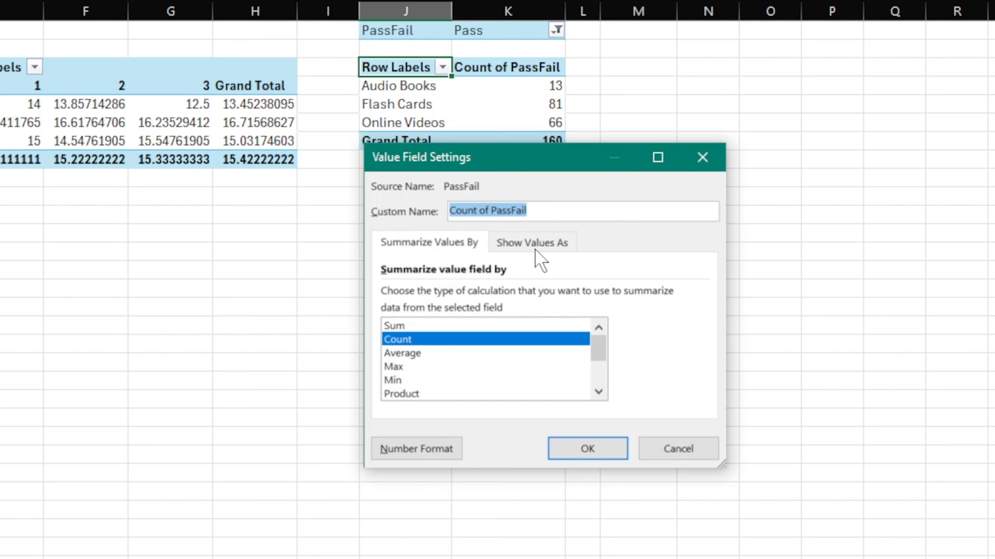
pyautogui.click(546, 251)
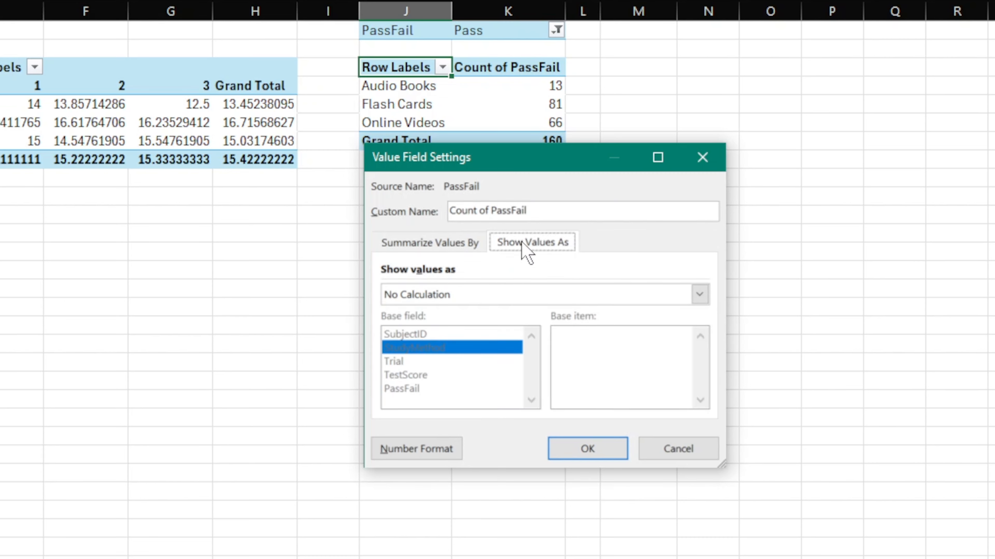
pyautogui.press('Tab')
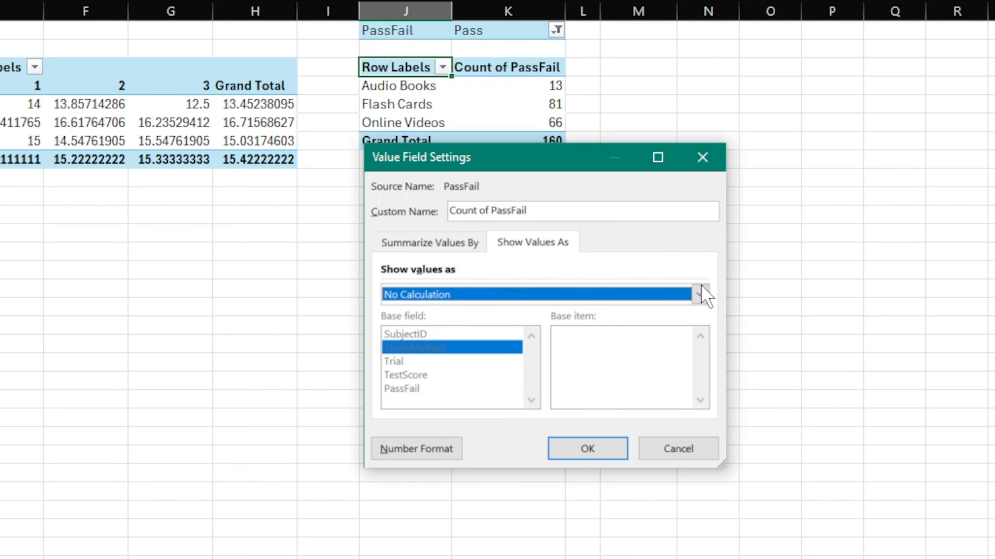
pyautogui.click(699, 294)
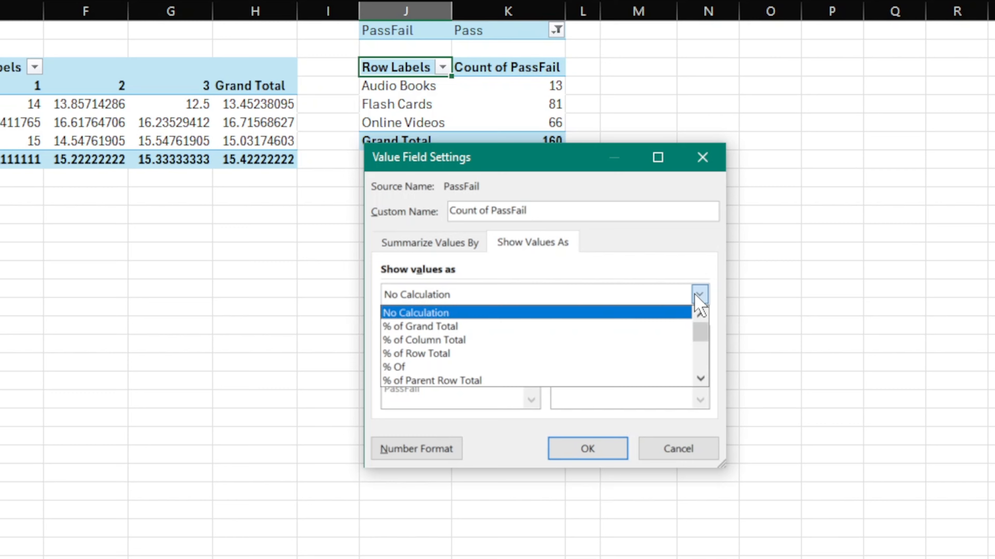
pyautogui.click(445, 355)
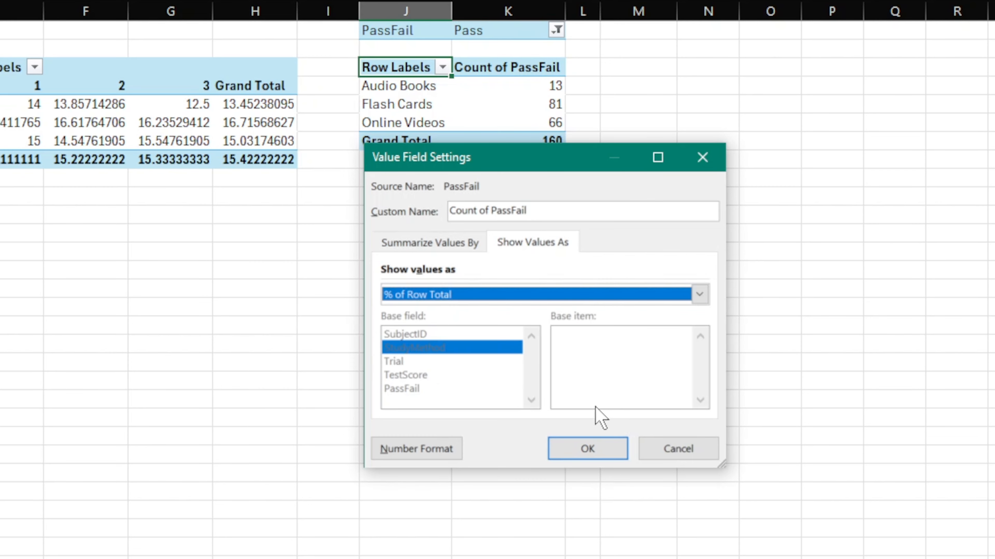
pyautogui.click(588, 449)
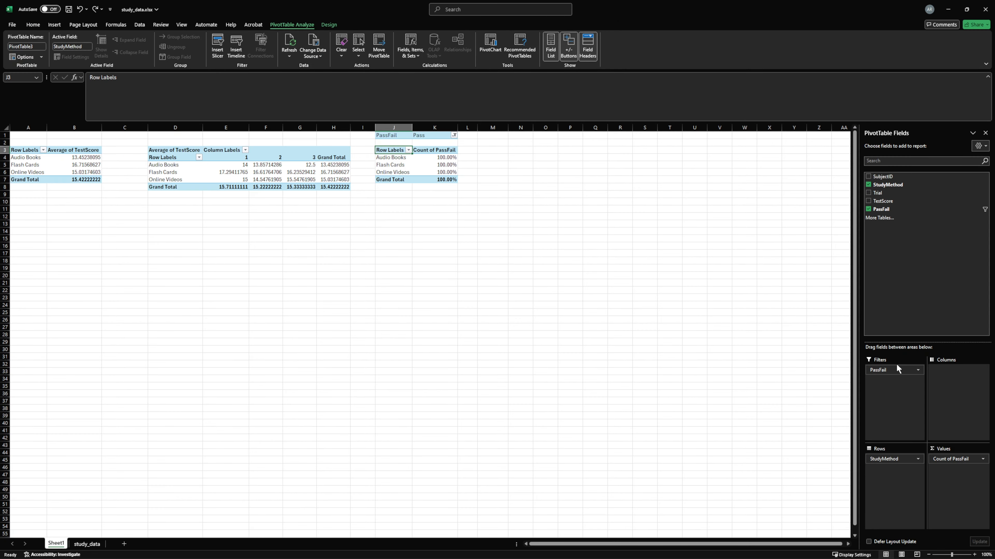
pyautogui.moveTo(898, 368); pyautogui.dragTo(959, 388)
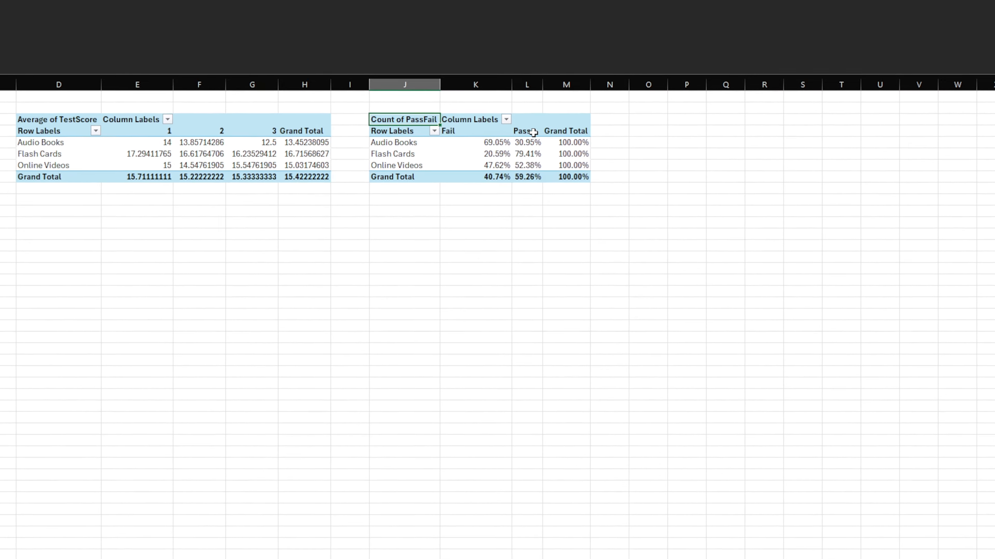
# Apply the dark green PivotTable style with black header and total rows to the pass/fail PivotTable at J3
pyautogui.moveTo(477, 165); pyautogui.dragTo(480, 178)
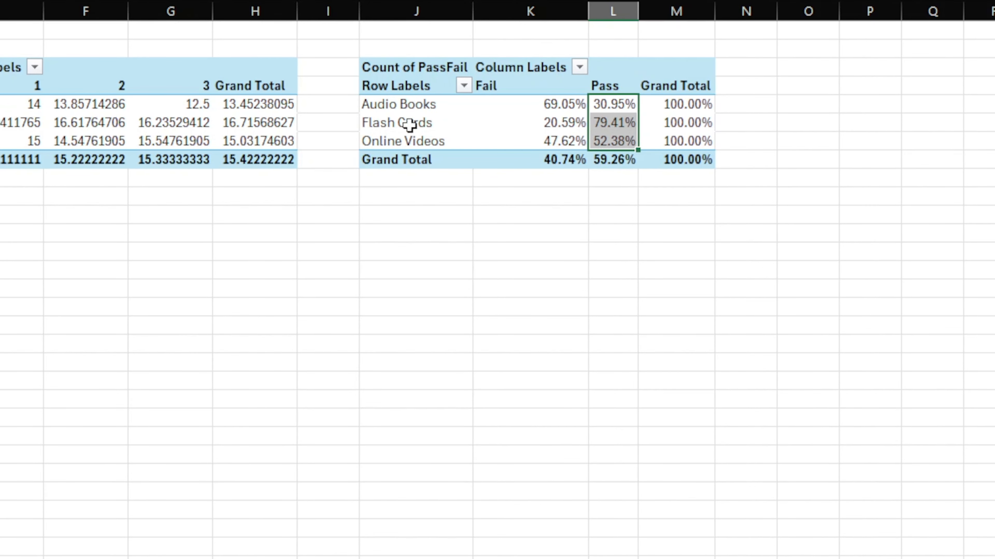
pyautogui.click(623, 106)
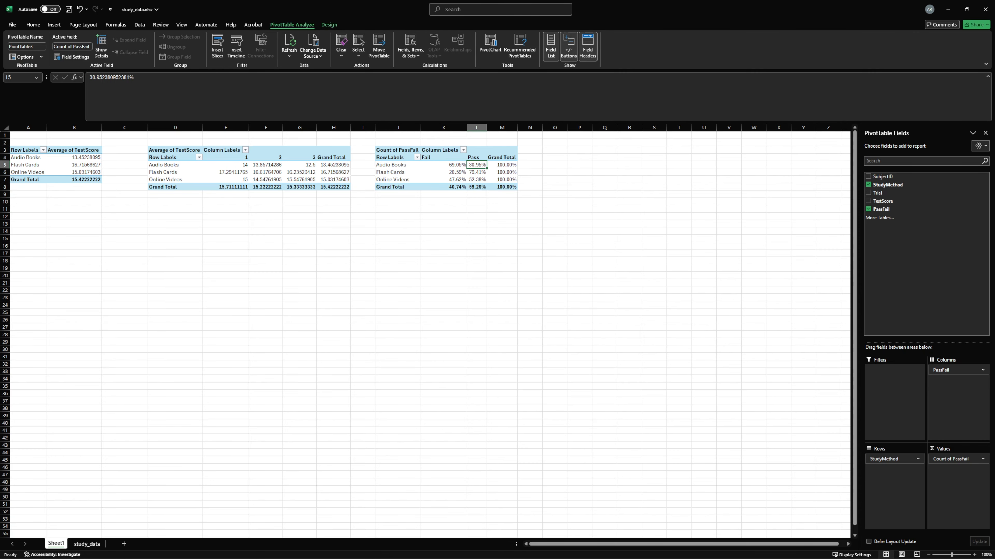
pyautogui.click(330, 24)
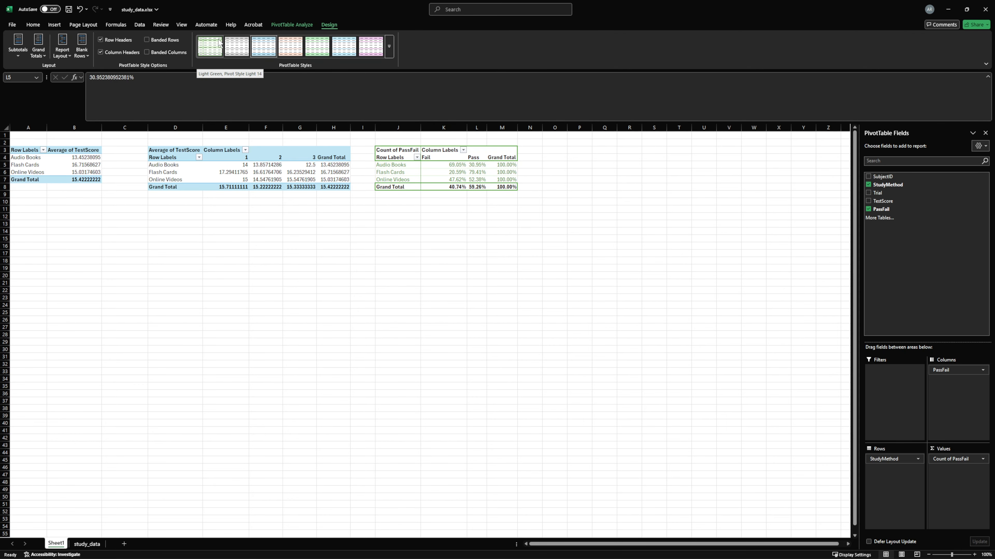
pyautogui.click(389, 46)
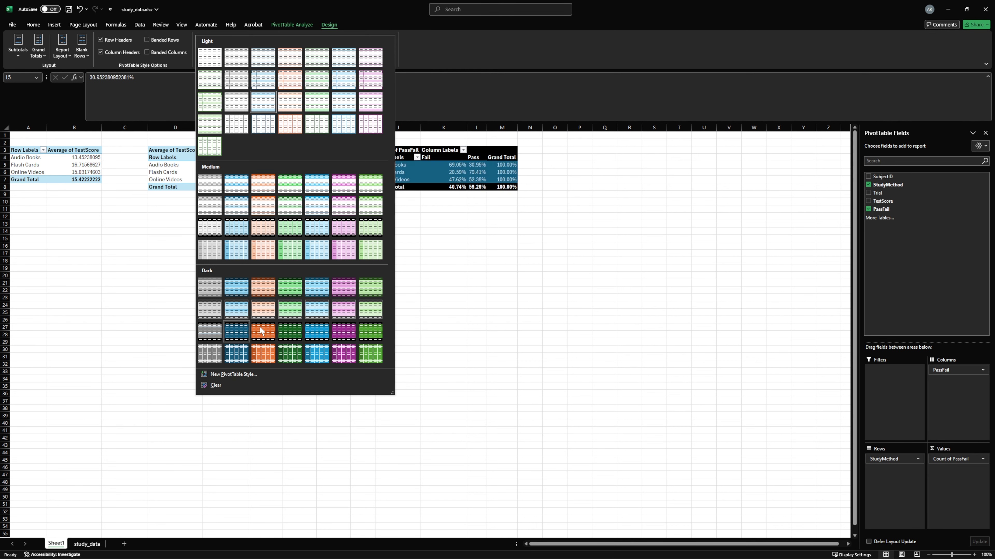
pyautogui.click(290, 334)
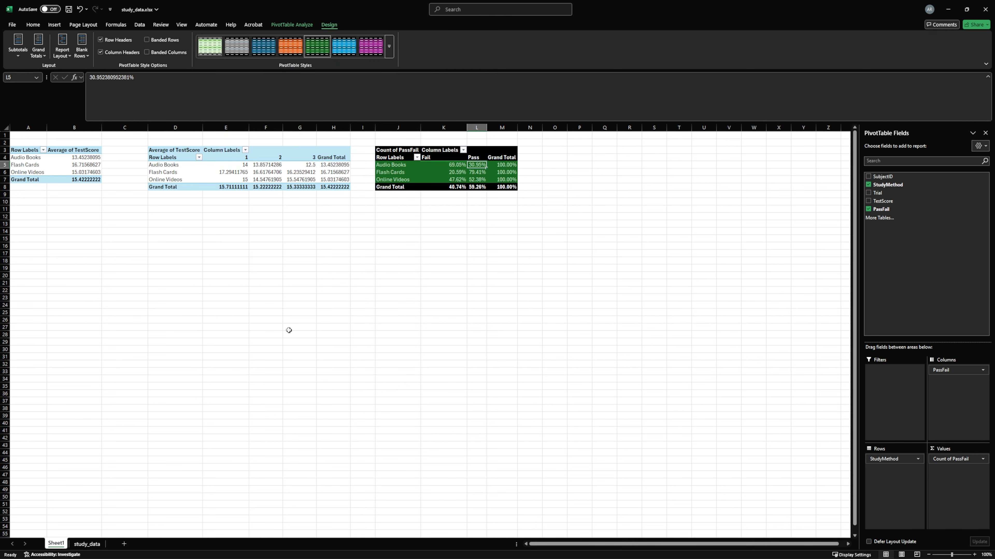
# Apply the matching dark blue PivotTable style with black header and total rows to the by-trial PivotTable at D3
pyautogui.click(155, 149)
pyautogui.click(390, 51)
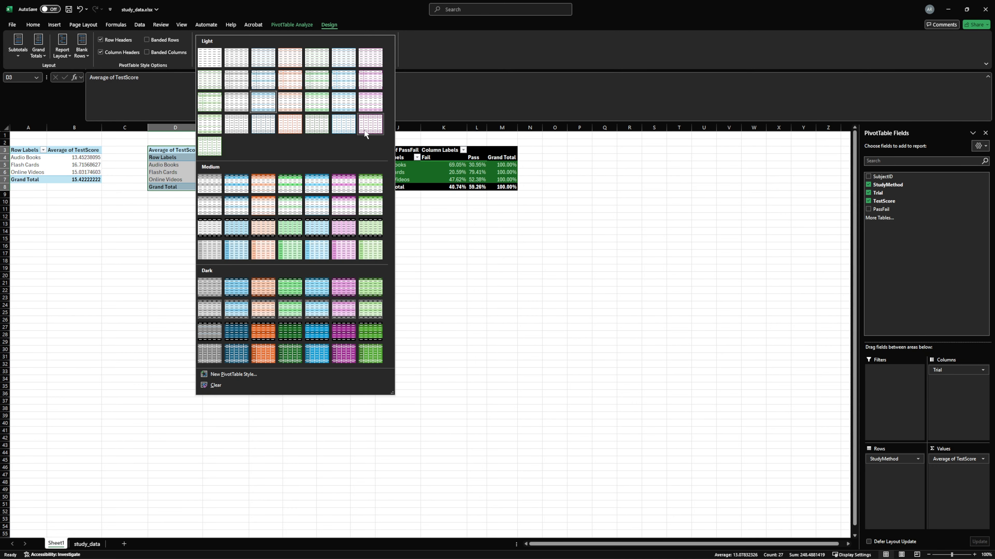
pyautogui.click(316, 330)
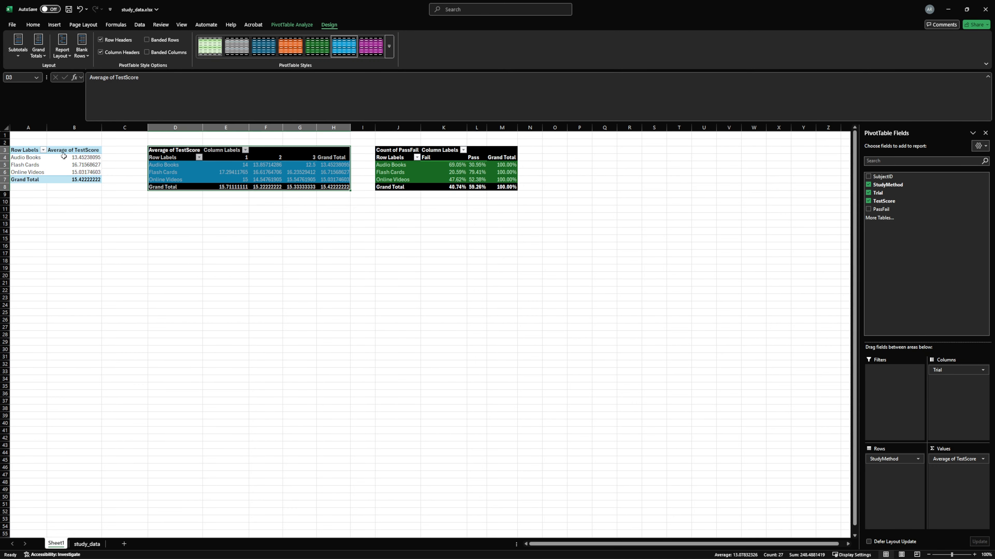
pyautogui.click(253, 55)
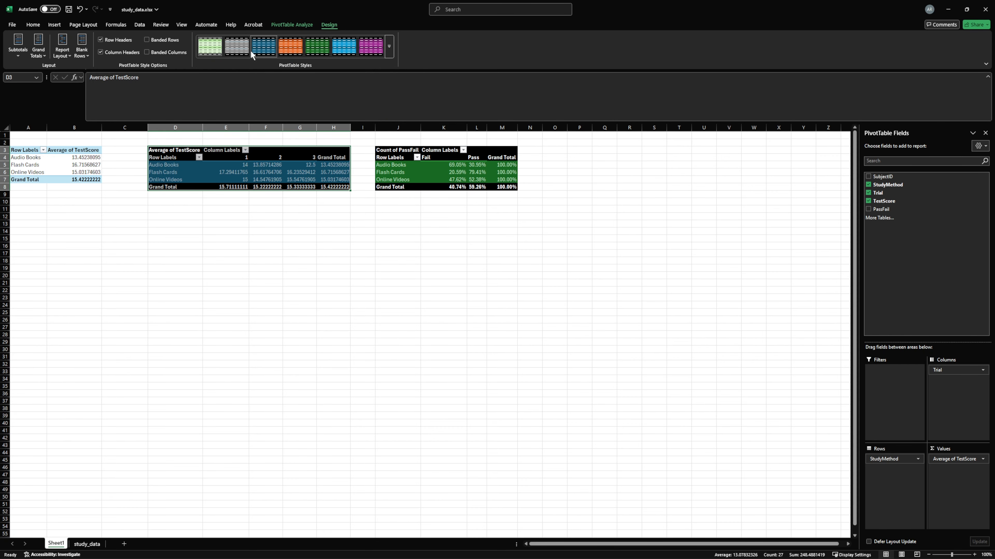
# Apply the matching dark orange PivotTable style with black header and total rows to the first PivotTable at A3
pyautogui.moveTo(17, 150); pyautogui.dragTo(87, 178)
pyautogui.click(388, 46)
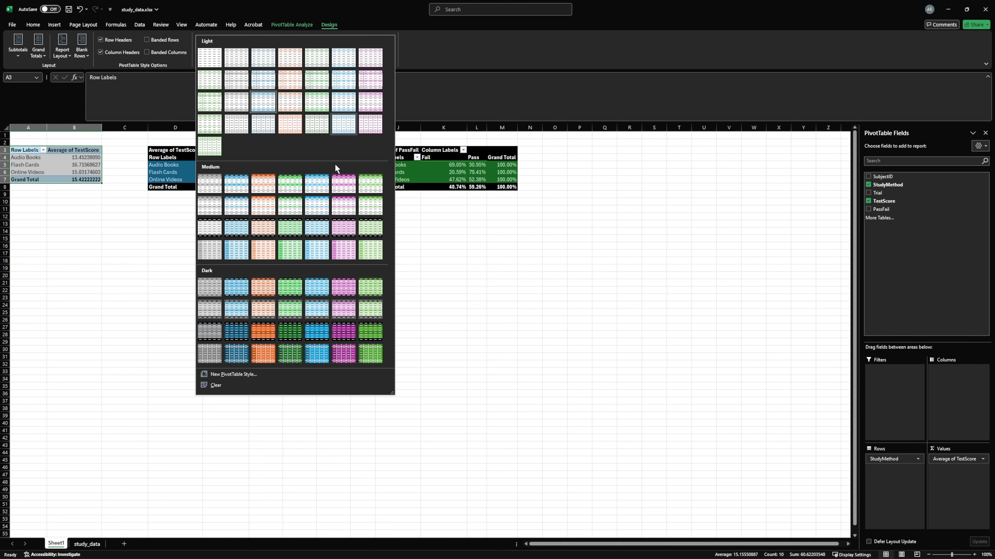
pyautogui.click(270, 337)
pyautogui.click(213, 269)
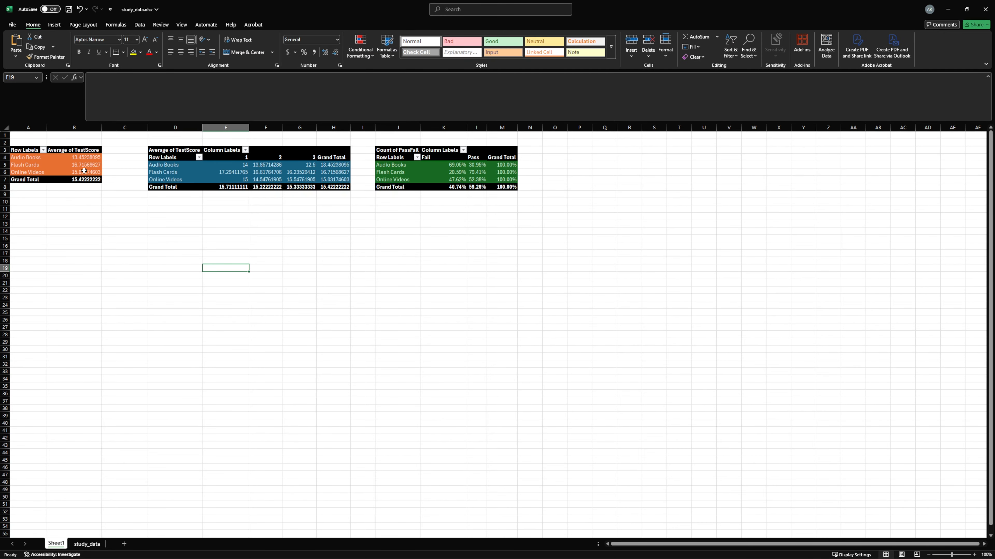
# Format the average test scores in B4:B7 of the orange PivotTable to three decimal places
pyautogui.click(86, 180)
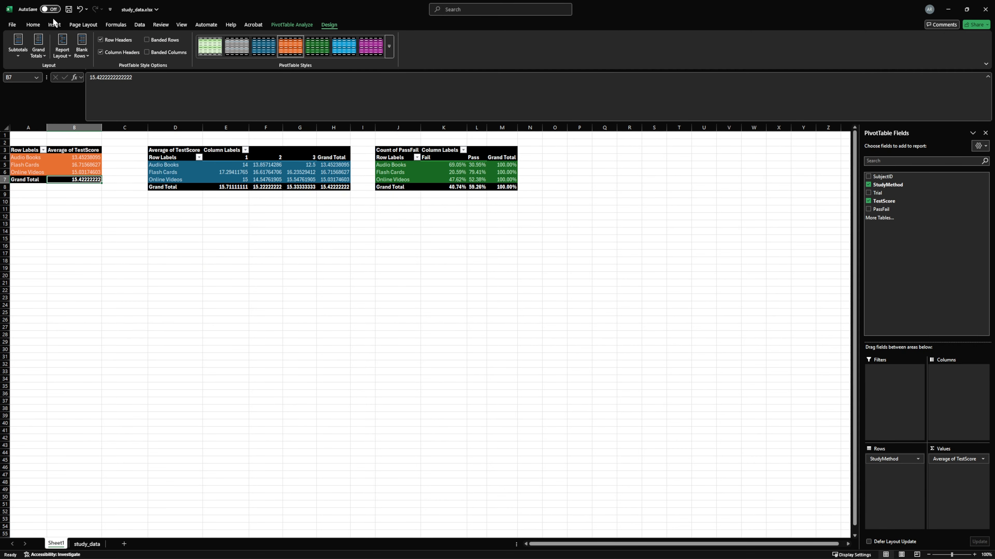
pyautogui.click(35, 25)
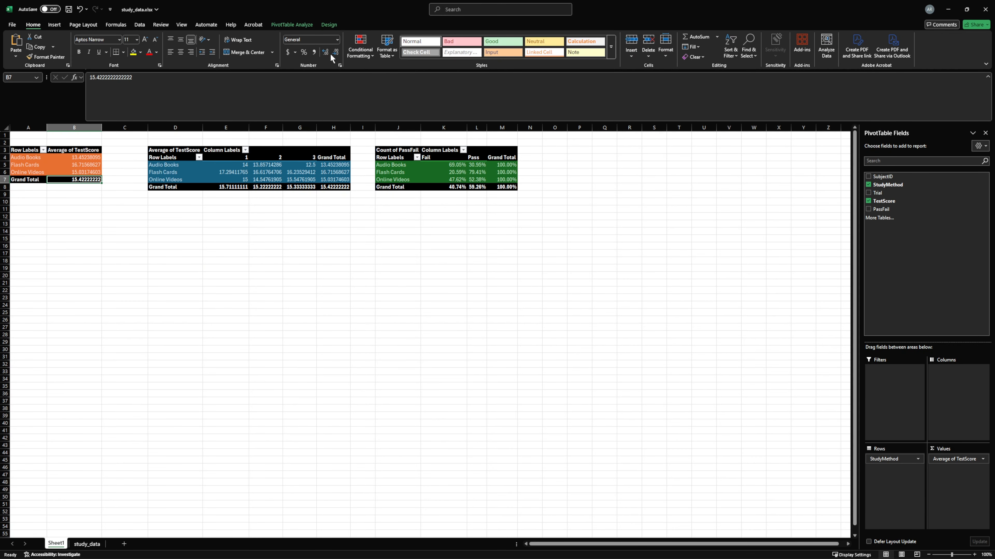
pyautogui.moveTo(91, 161); pyautogui.dragTo(90, 181)
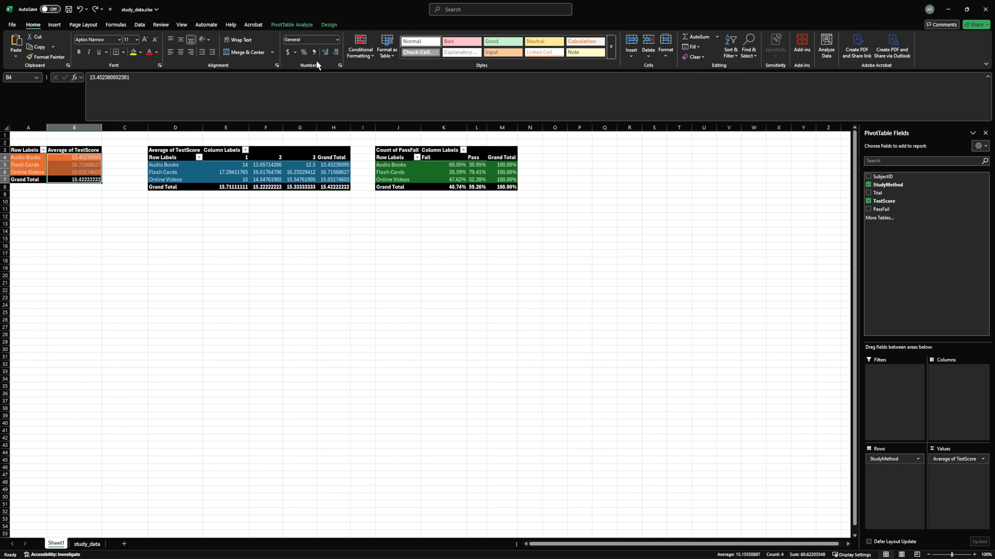
pyautogui.click(333, 52)
pyautogui.click(333, 52)
pyautogui.click(334, 51)
pyautogui.click(334, 52)
pyautogui.click(333, 51)
# Format the averages and grand totals in E5:H8 of the blue PivotTable to three decimal places
pyautogui.moveTo(245, 165); pyautogui.dragTo(325, 186)
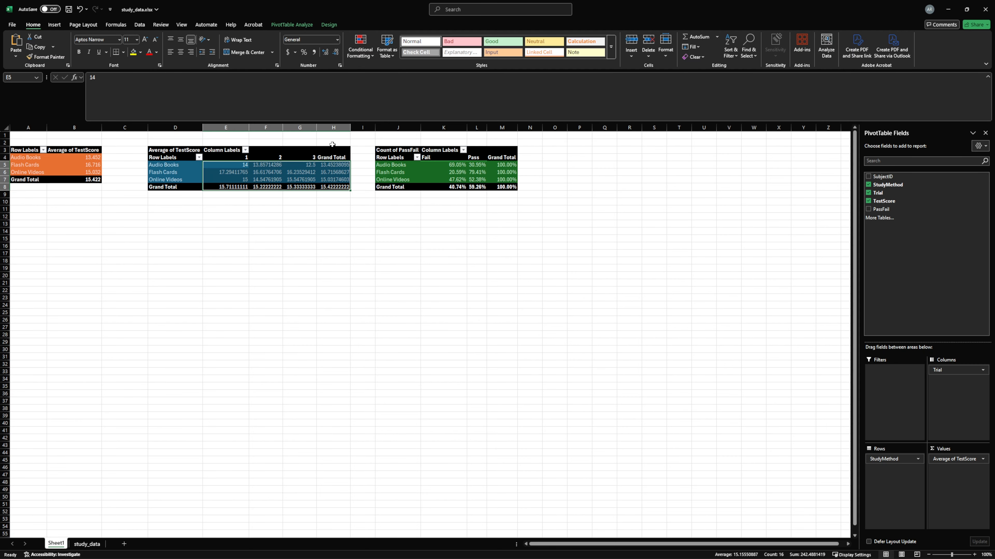
pyautogui.click(337, 52)
pyautogui.click(337, 53)
pyautogui.click(337, 53)
pyautogui.click(337, 52)
pyautogui.click(336, 53)
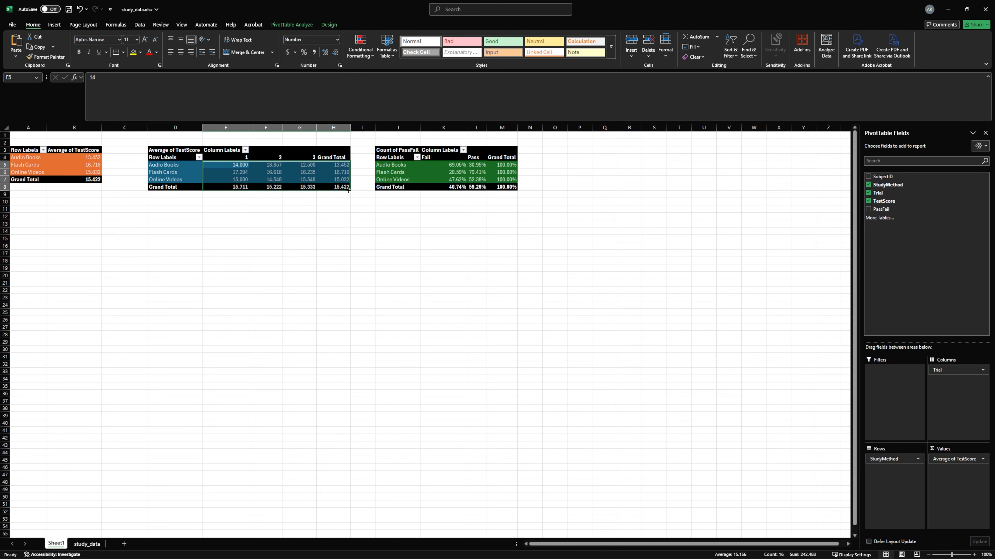
pyautogui.click(421, 223)
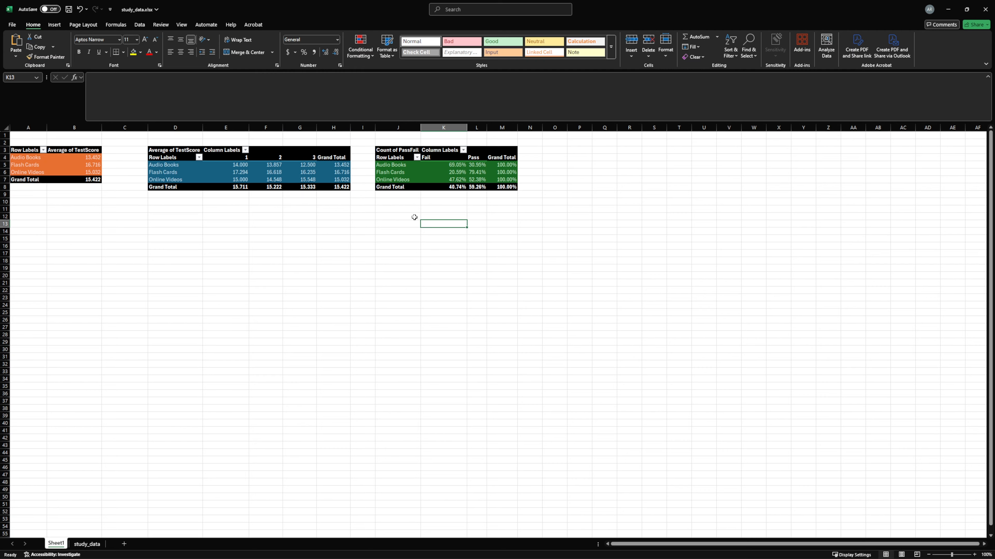